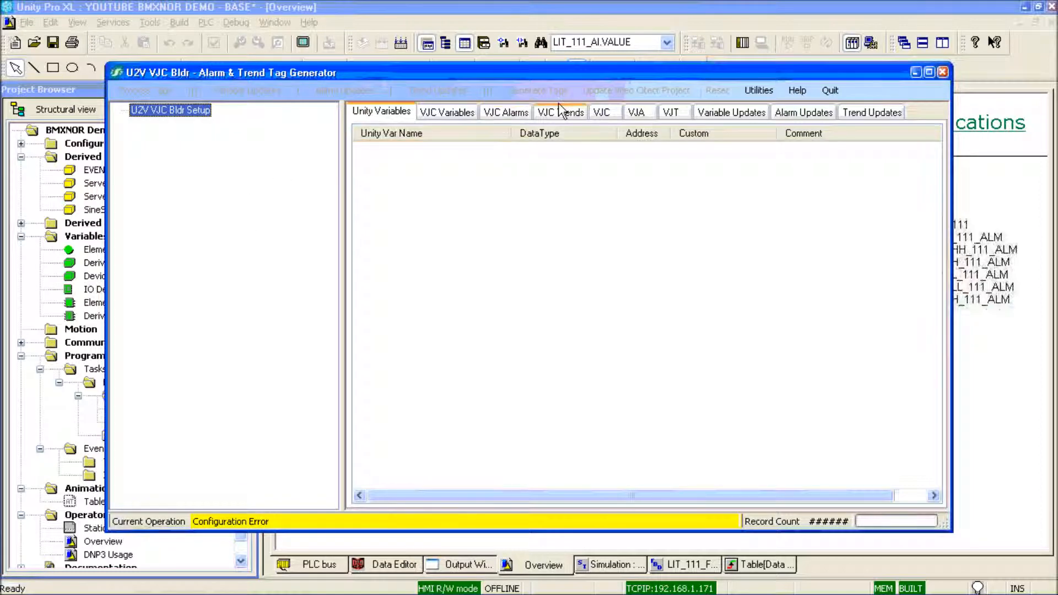
# Open the DNPr Server Bldr utility and select U2V_BMXNOR_Demo as the Vijeo Citect project folder
pyautogui.click(759, 90)
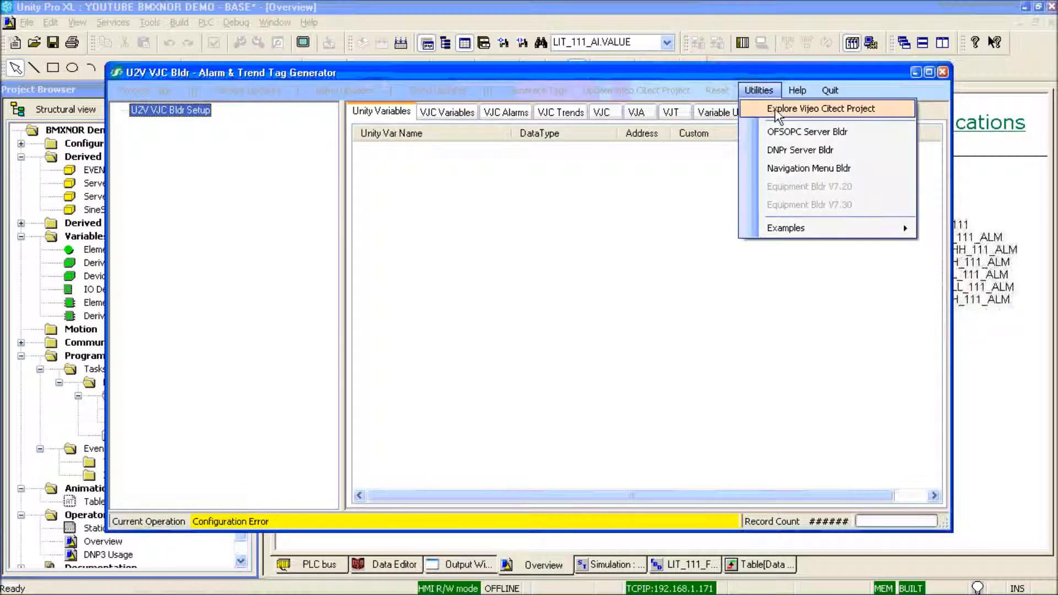
pyautogui.click(849, 153)
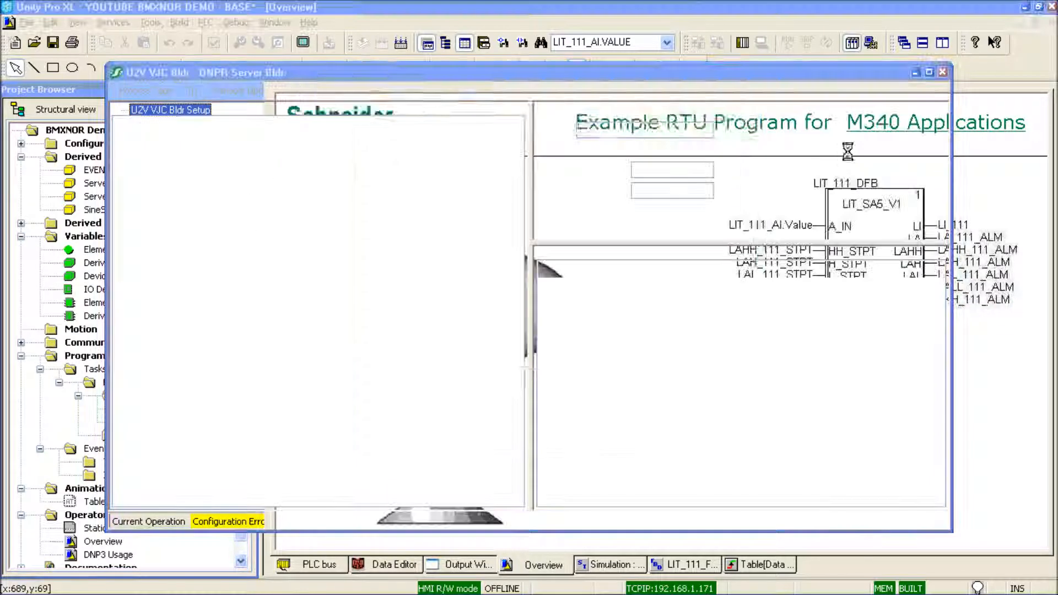
pyautogui.click(722, 406)
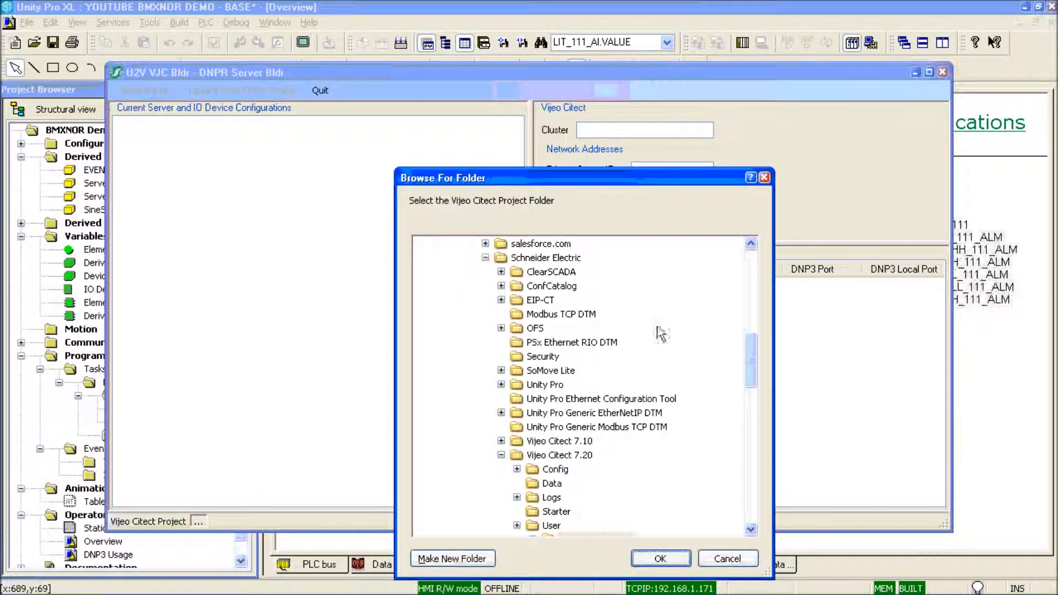
pyautogui.moveTo(750, 349); pyautogui.dragTo(754, 384)
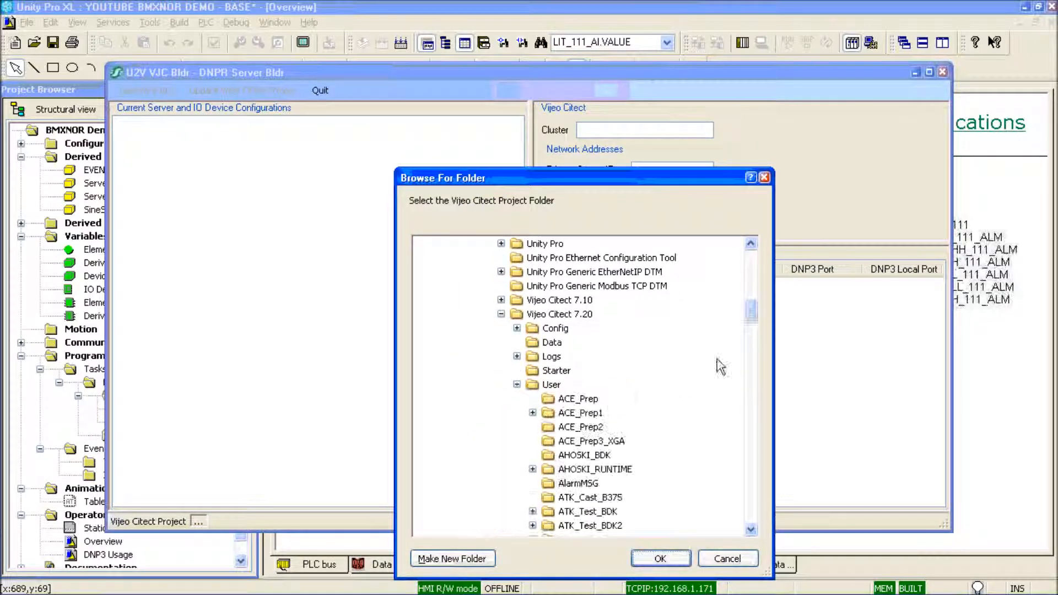
pyautogui.moveTo(750, 309); pyautogui.dragTo(751, 418)
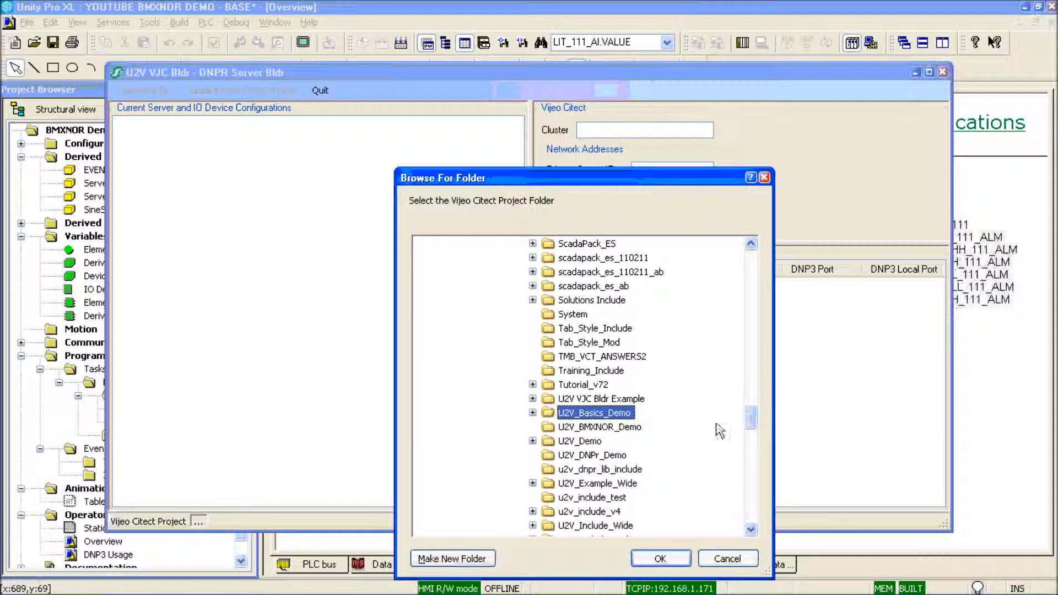
pyautogui.click(576, 429)
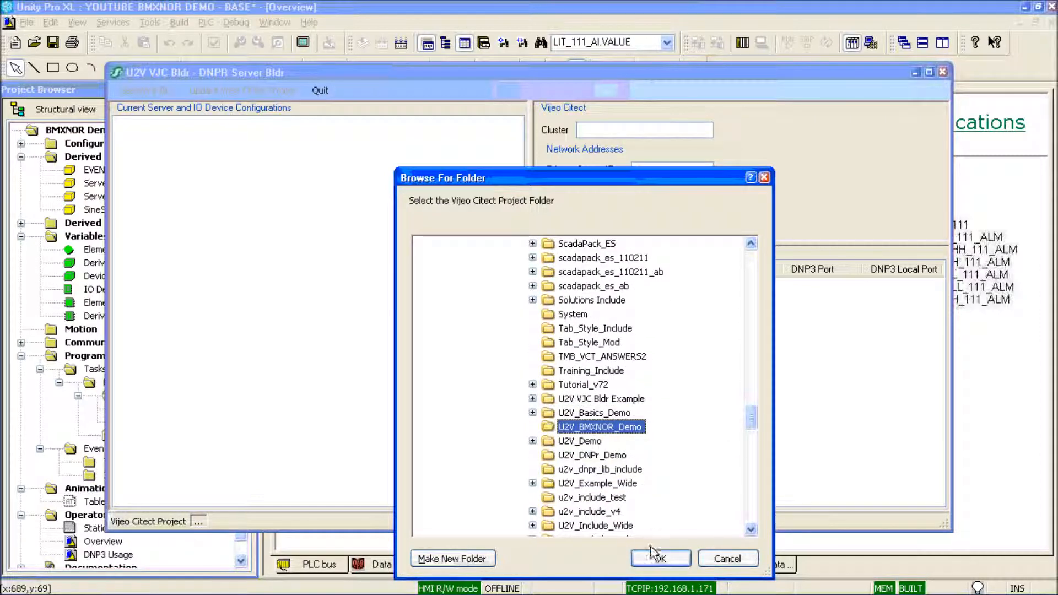
pyautogui.click(659, 558)
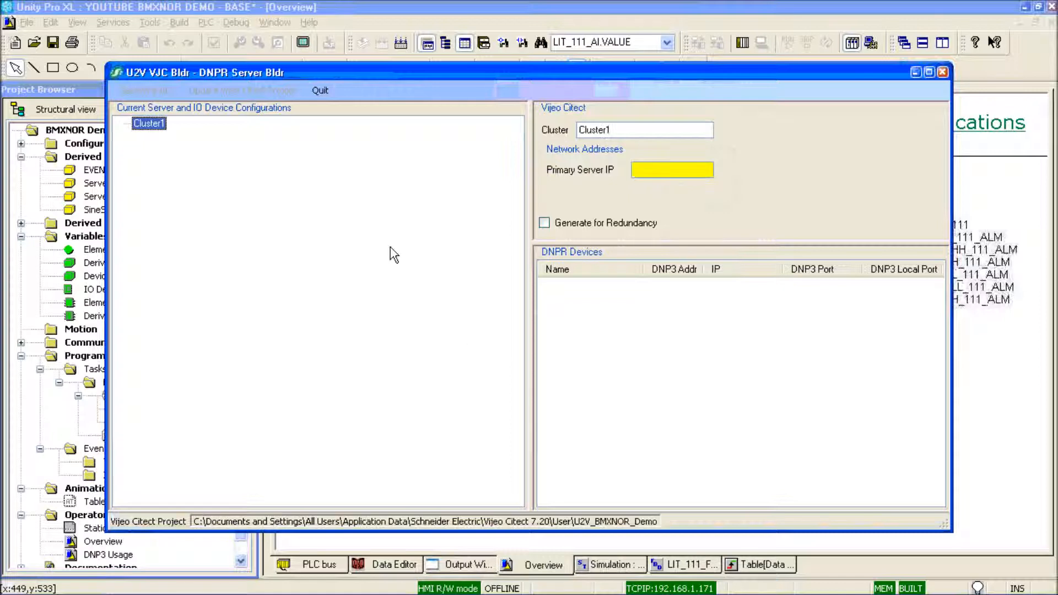
# Set the primary server IP to 192.168.1.3 and add a UDP DNPR device named MyTank with DNP3 address 171 and IP 192.168.1.171
pyautogui.click(660, 173)
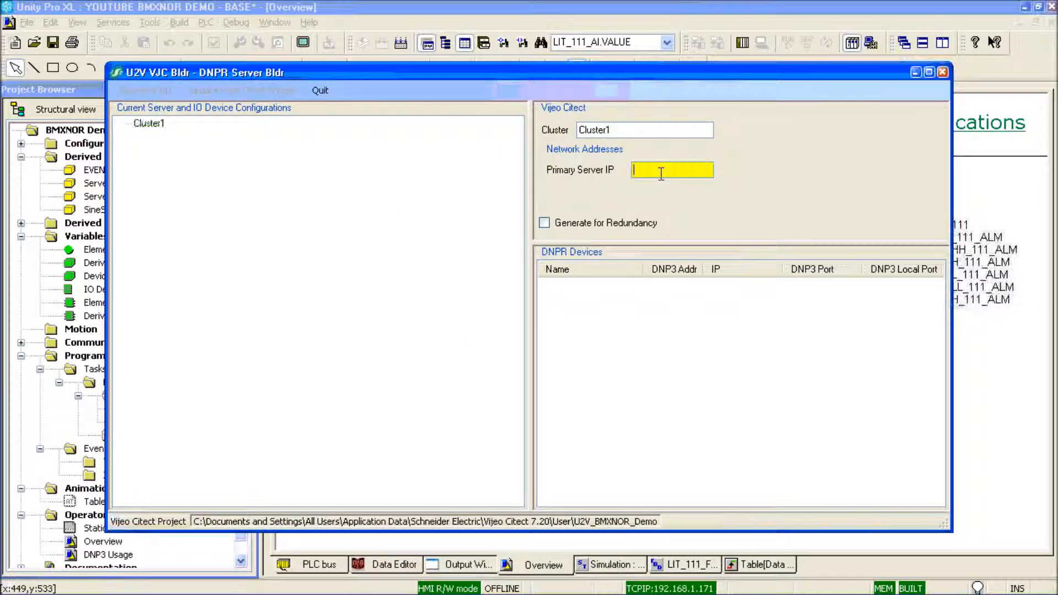
pyautogui.write('192.168.1.3')
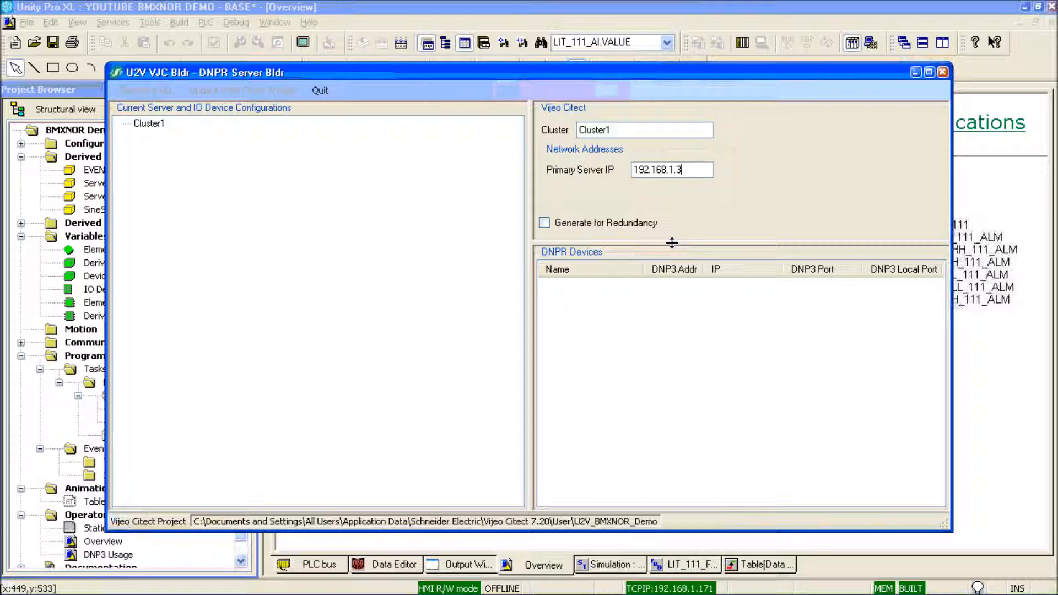
pyautogui.rightClick(679, 320)
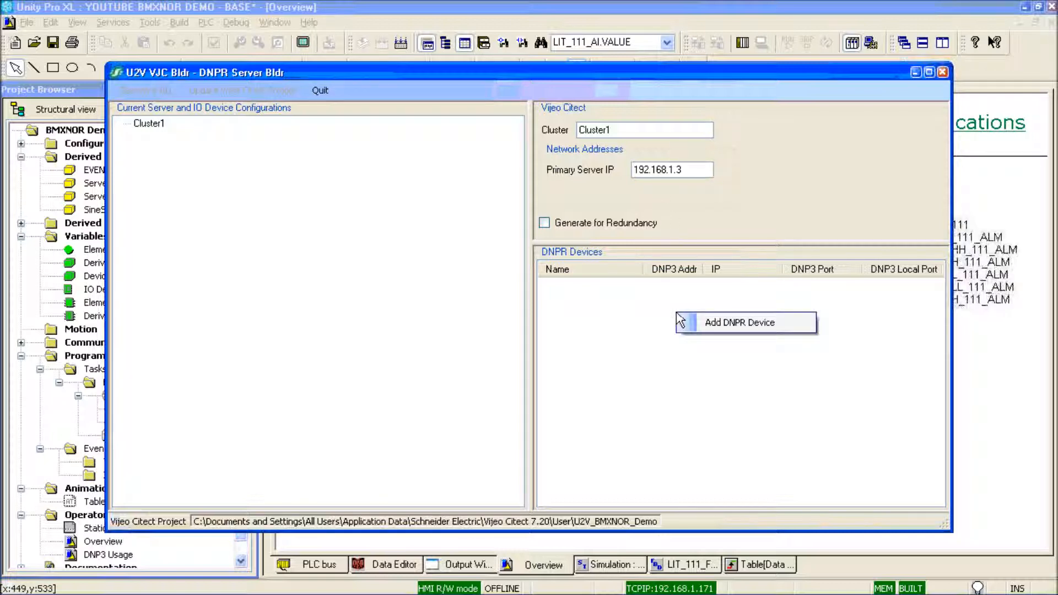
pyautogui.click(745, 323)
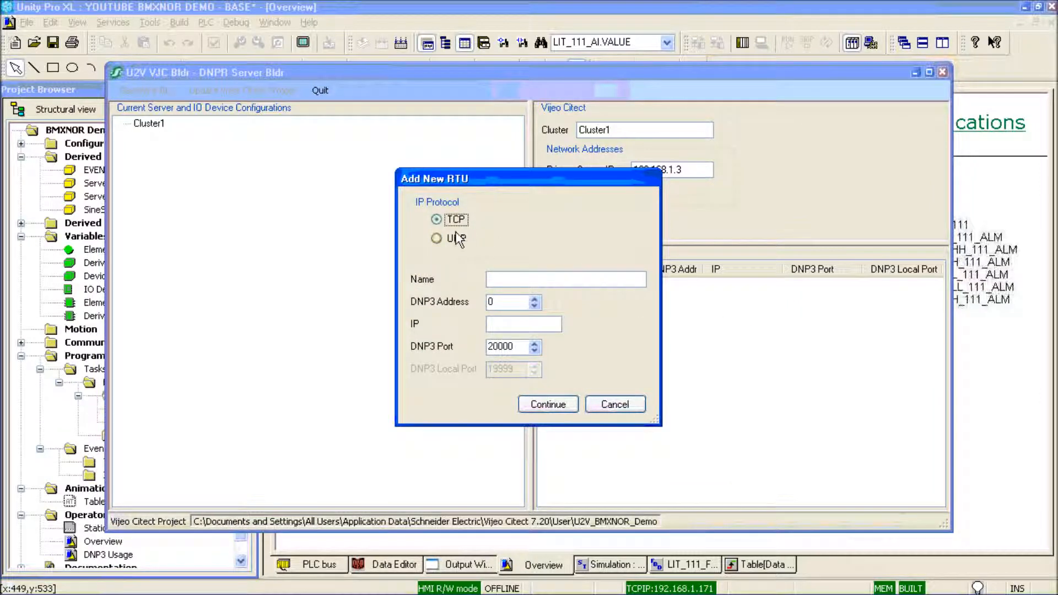
pyautogui.click(436, 238)
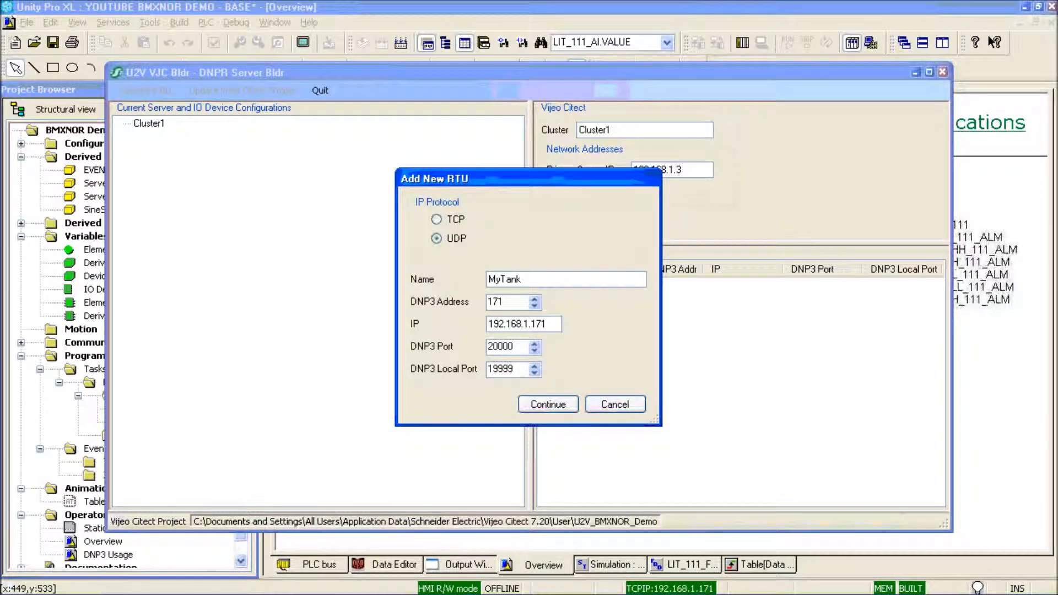
pyautogui.click(551, 404)
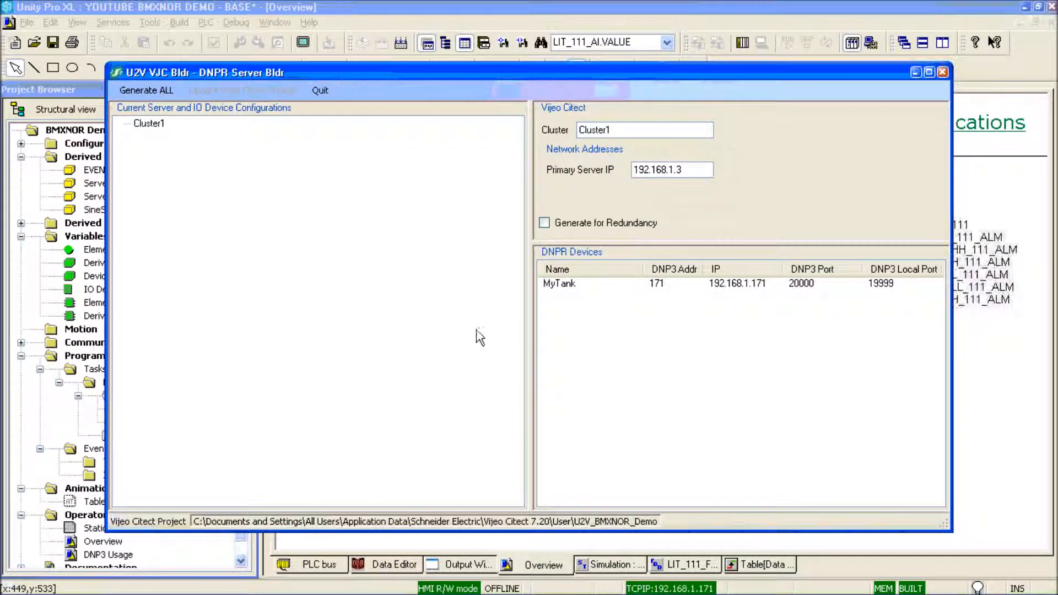
# Generate all server and IO device configurations for Cluster1 and expand the primary IO server tree down to the RTU's DNPR port
pyautogui.click(140, 91)
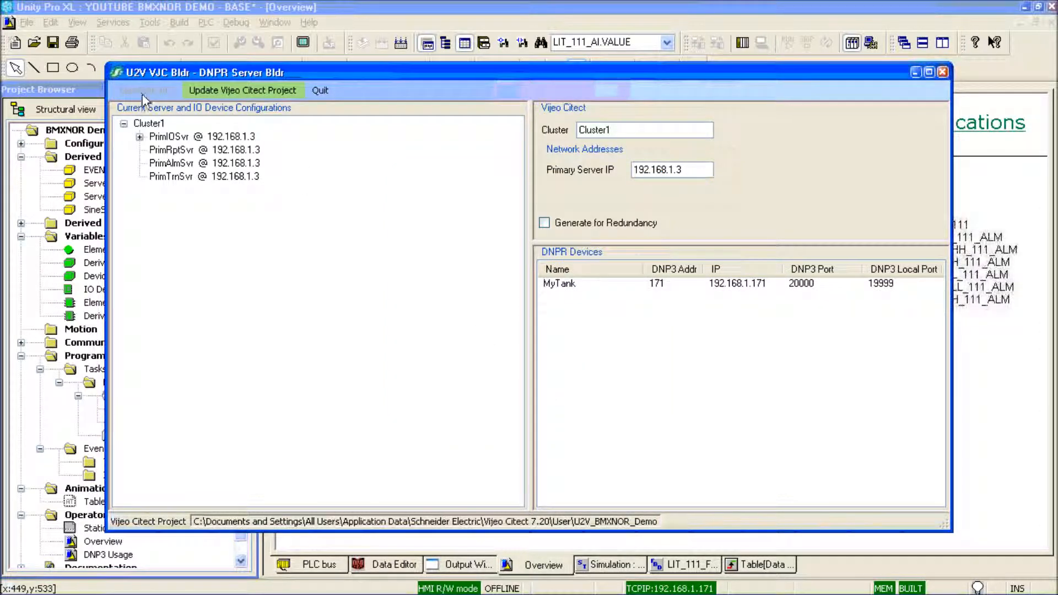
pyautogui.click(139, 137)
pyautogui.click(155, 150)
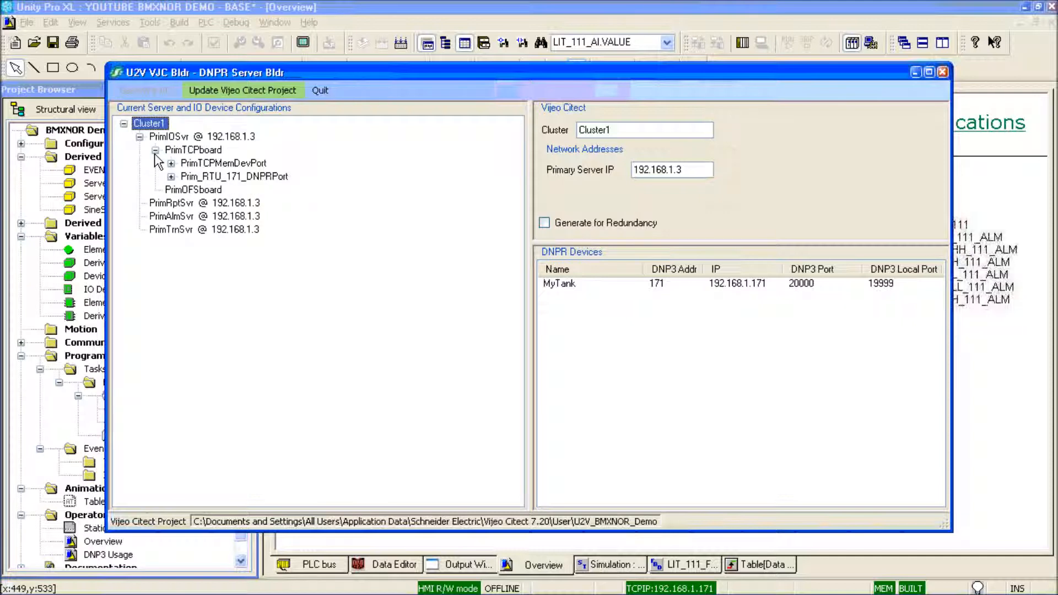
pyautogui.click(172, 176)
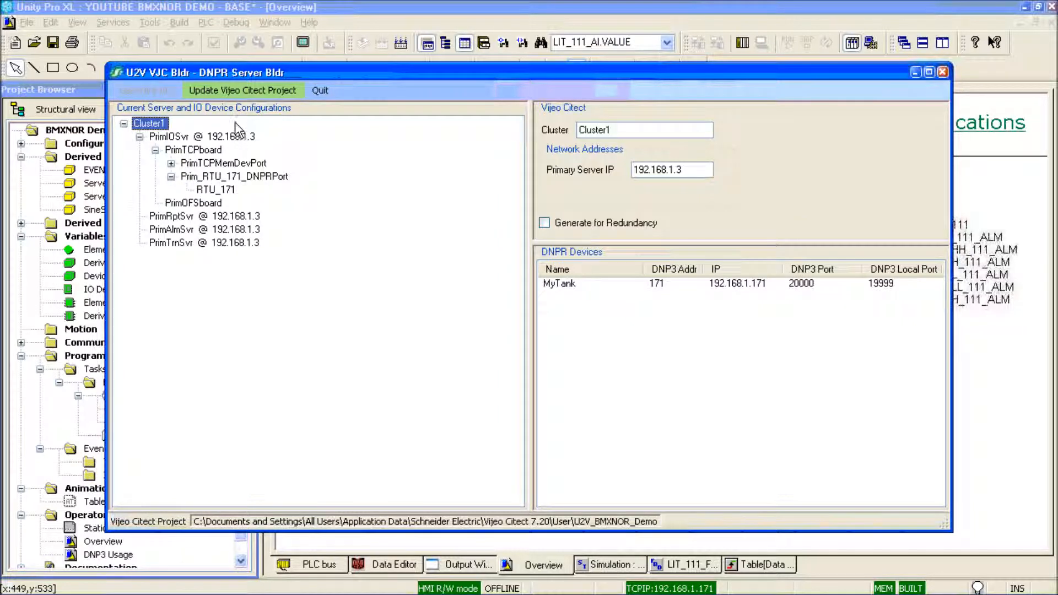
# Update the Vijeo Citect project with the generated servers and devices, and quit the DNPR Server Bldr
pyautogui.click(236, 90)
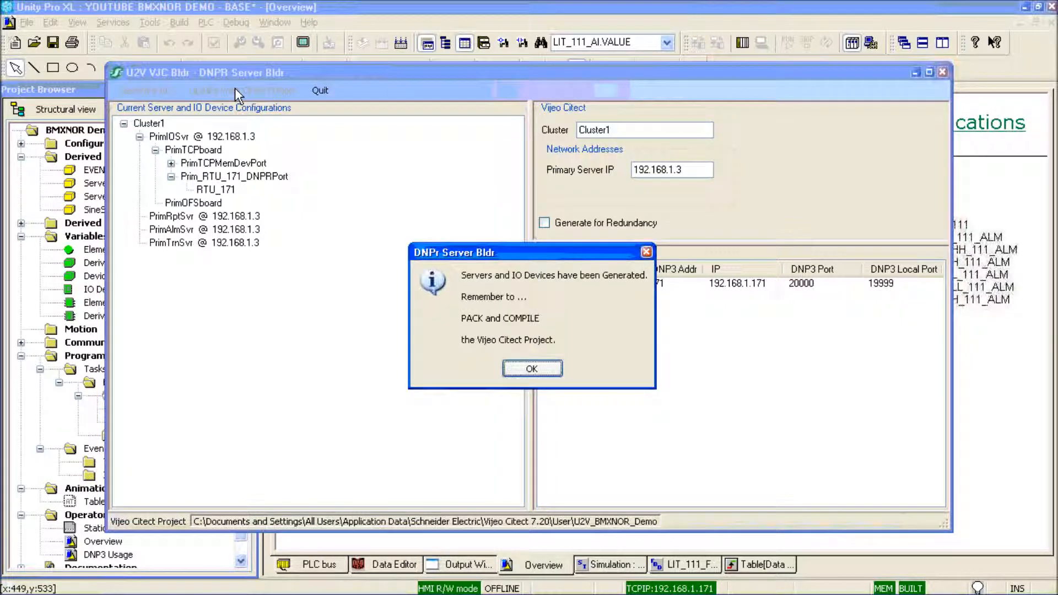
pyautogui.click(530, 368)
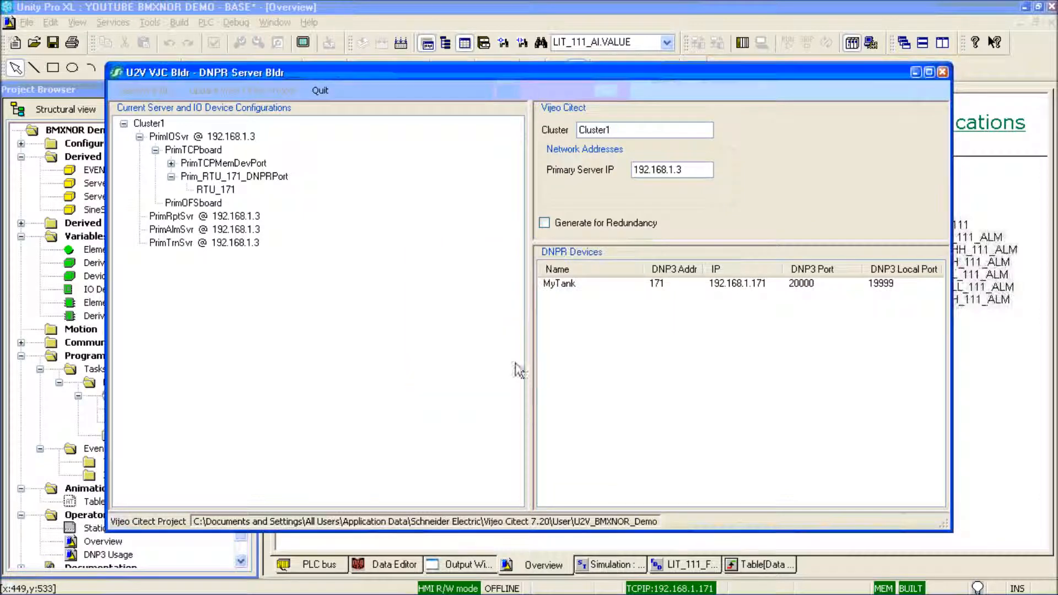
pyautogui.click(318, 90)
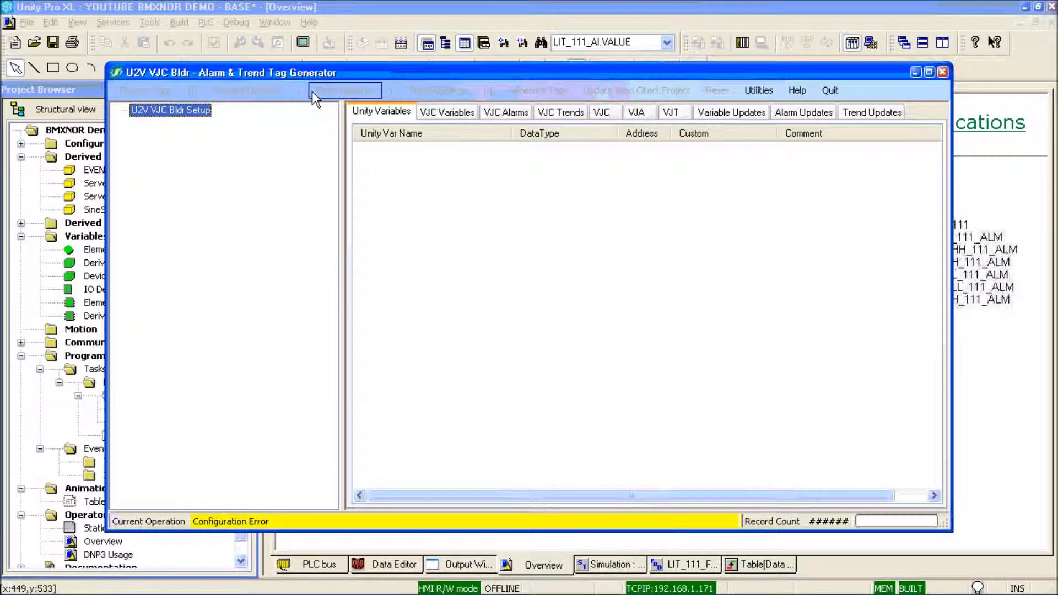
# Start a new U2V VJC Bldr setup with DNPR as the device type
pyautogui.rightClick(175, 108)
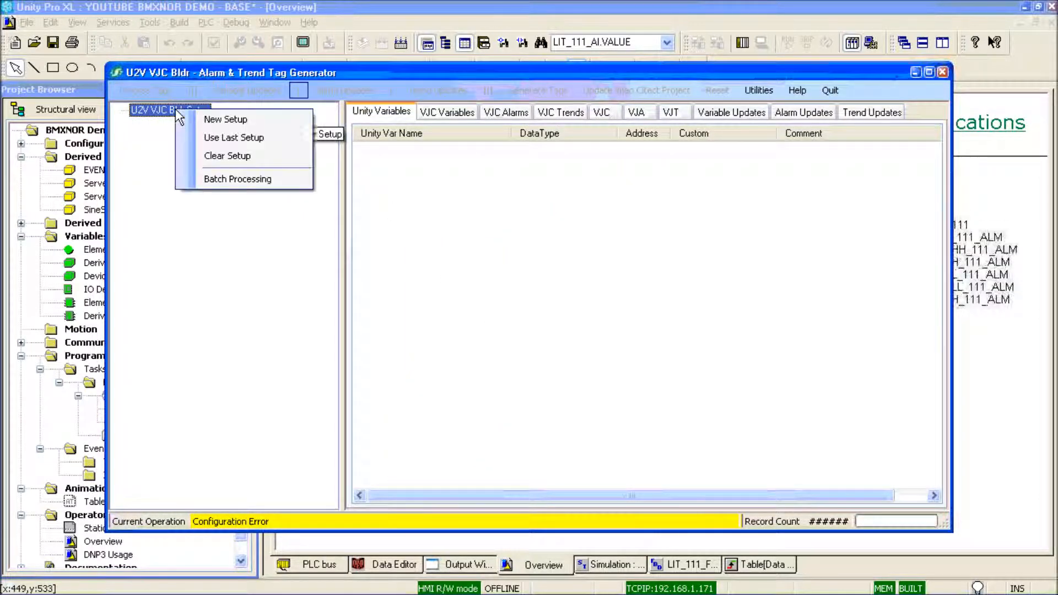
pyautogui.click(231, 119)
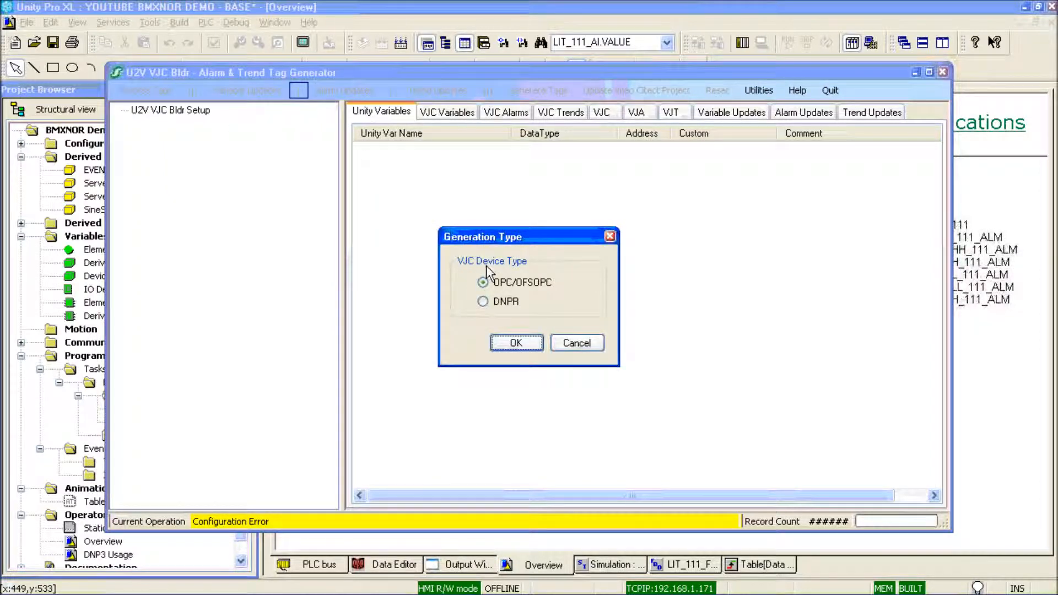
pyautogui.click(498, 303)
pyautogui.click(510, 342)
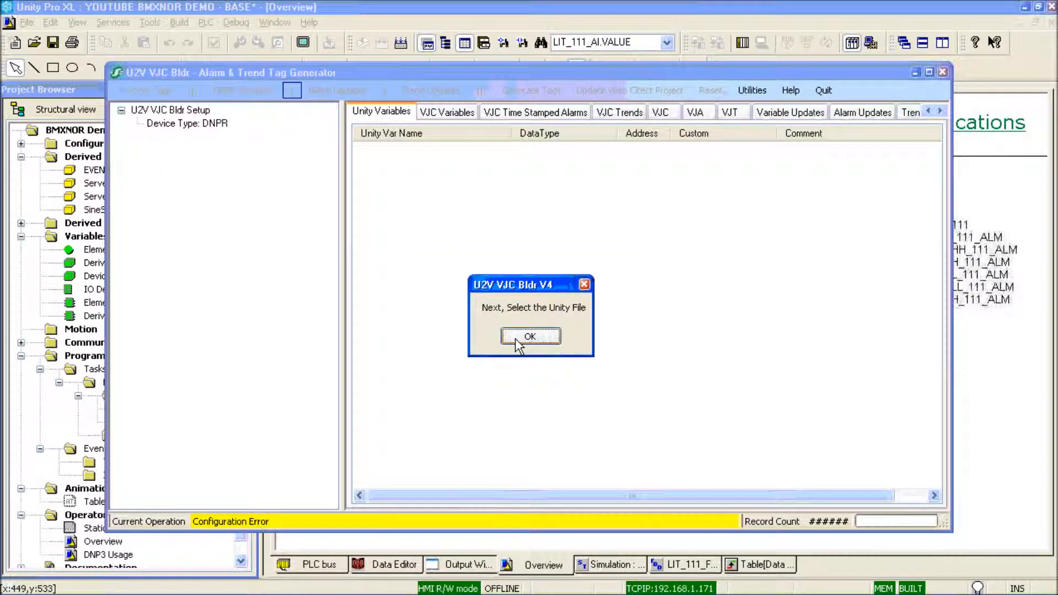
# Select the Unity export file youtube bmxnor demo.zef and the Vijeo Citect project folder U2V_BMXNOR_Demo for the setup
pyautogui.click(514, 337)
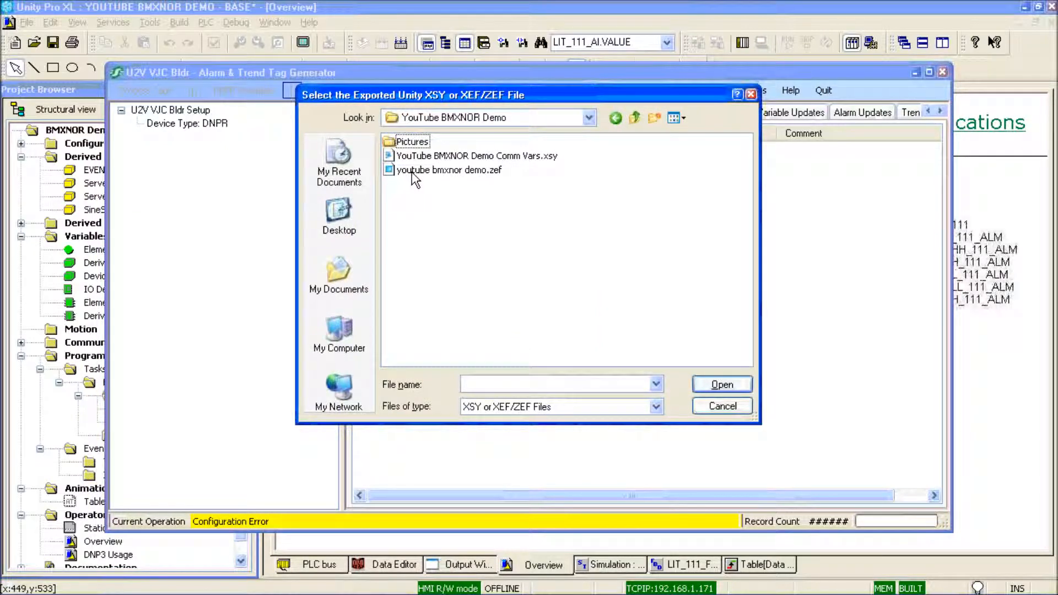
pyautogui.click(415, 169)
pyautogui.click(718, 384)
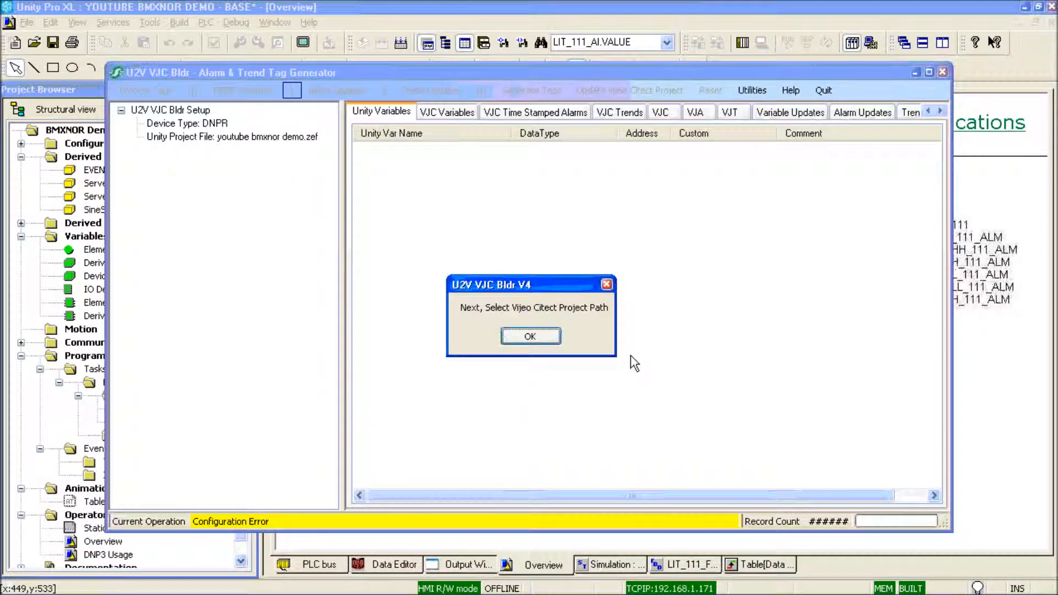
pyautogui.click(529, 336)
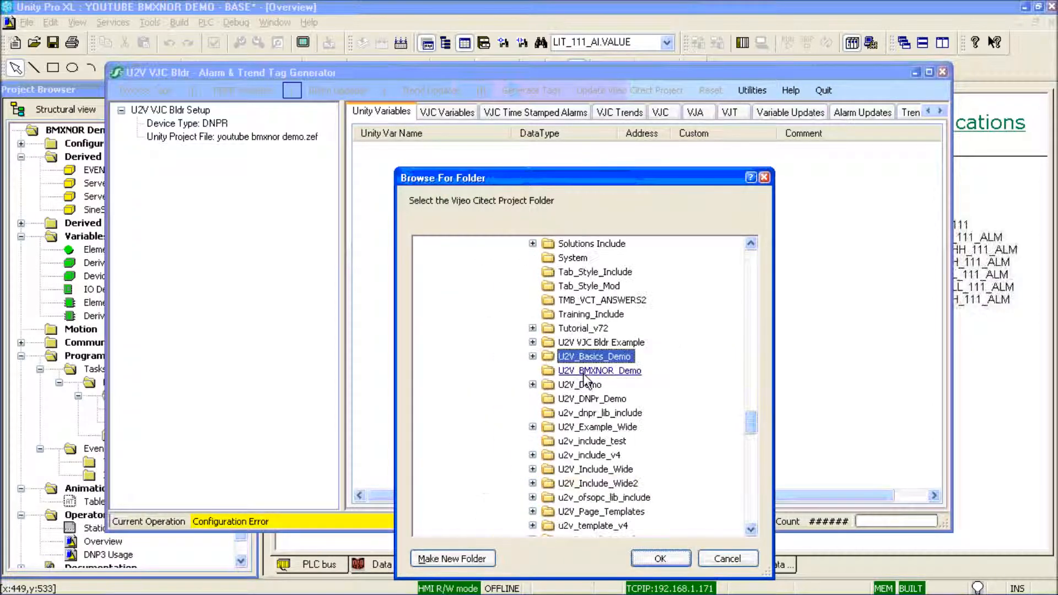
pyautogui.click(582, 371)
pyautogui.click(664, 558)
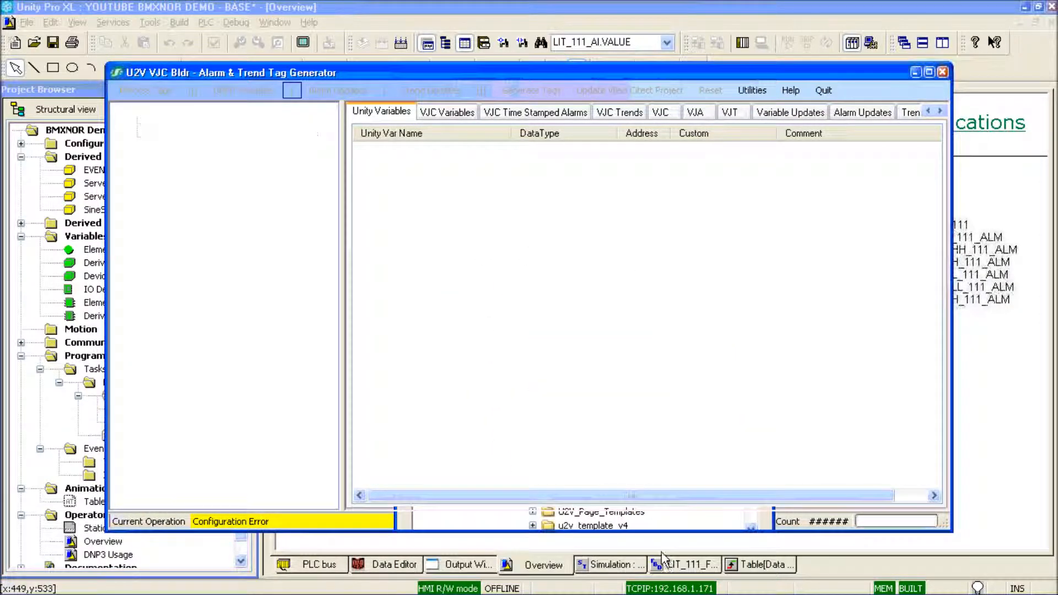
# Choose RTU_171 as the IO device, keeping the last settings, and load its configuration file RTUconf - youtube bmxnor demo.xml
pyautogui.click(537, 342)
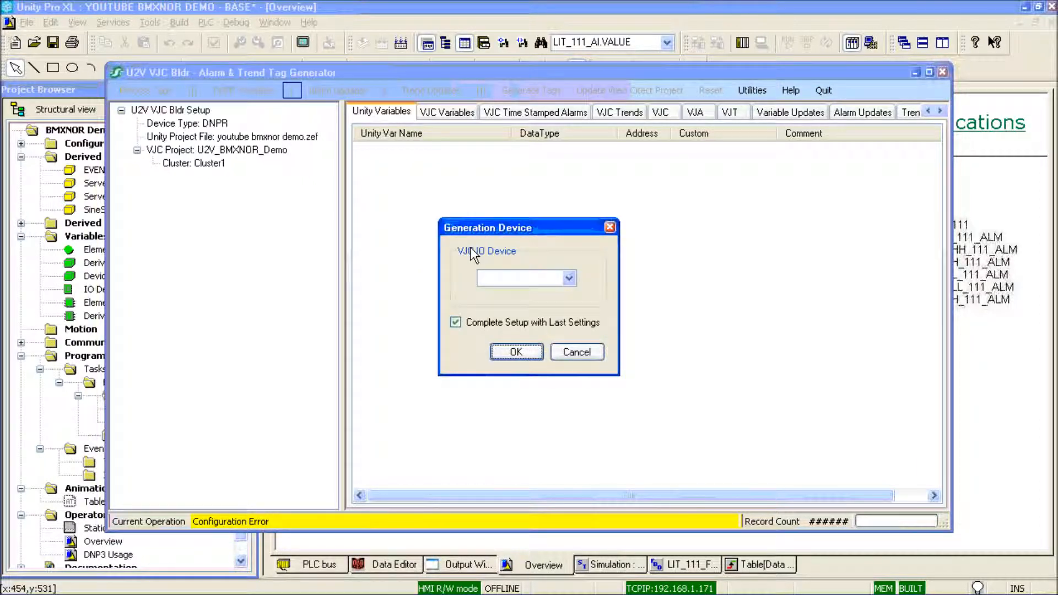
pyautogui.click(569, 278)
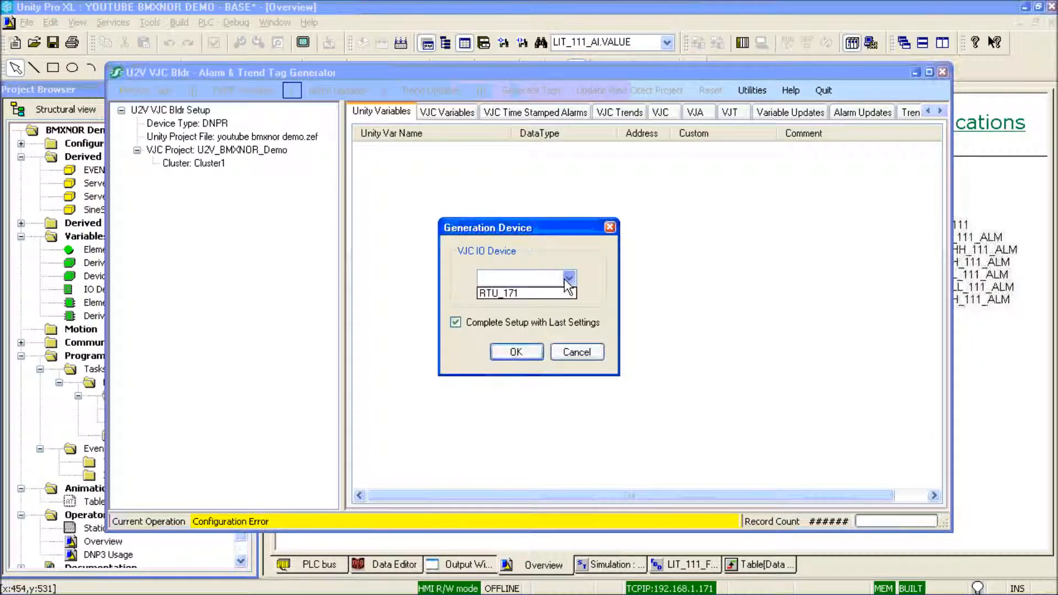
pyautogui.click(514, 293)
pyautogui.click(516, 352)
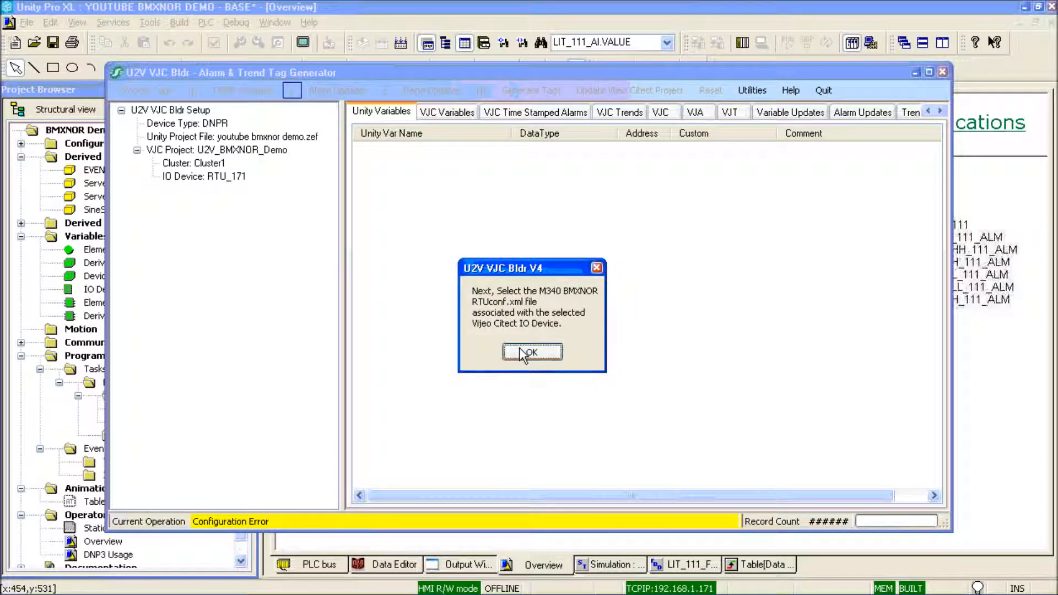
pyautogui.click(520, 352)
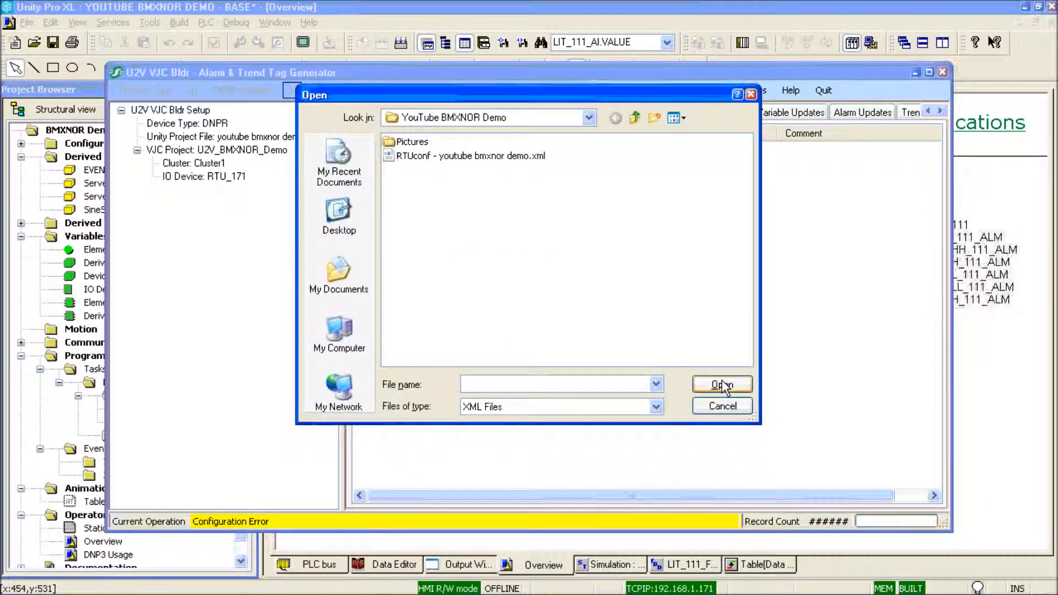
pyautogui.click(413, 157)
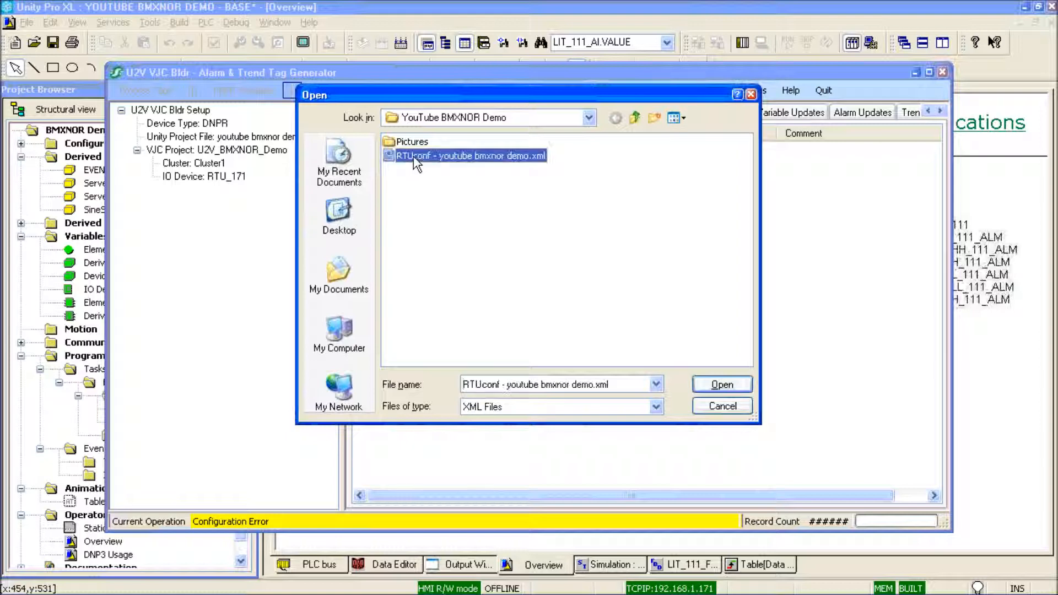
pyautogui.click(722, 385)
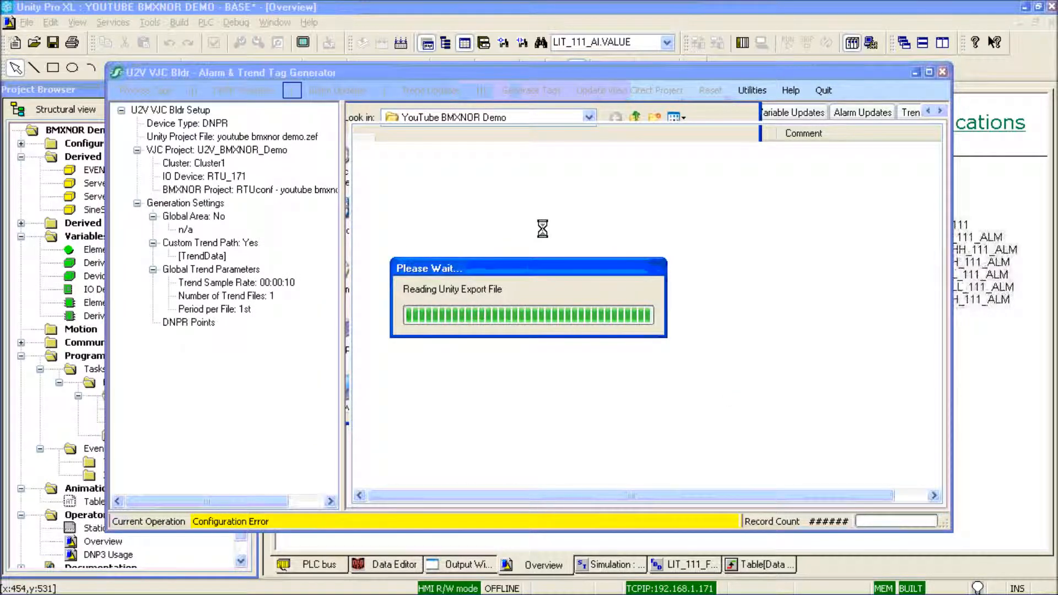
# Set the alarm location description of area 1 to My Tank Alarms and continue the setup
pyautogui.write('M')
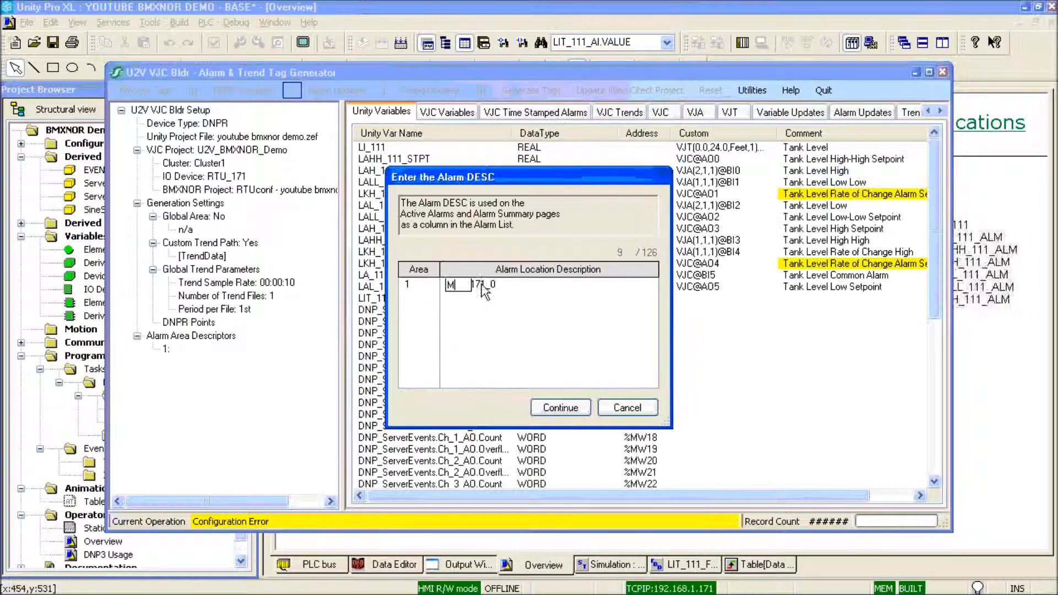
pyautogui.write('y Tank Alarms')
pyautogui.press('Return')
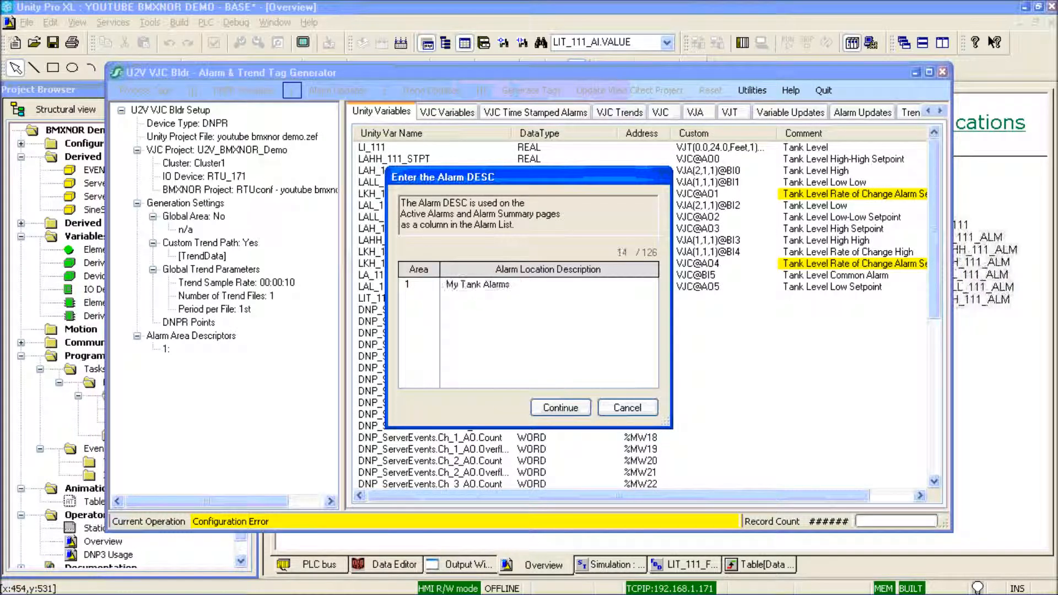
pyautogui.click(558, 409)
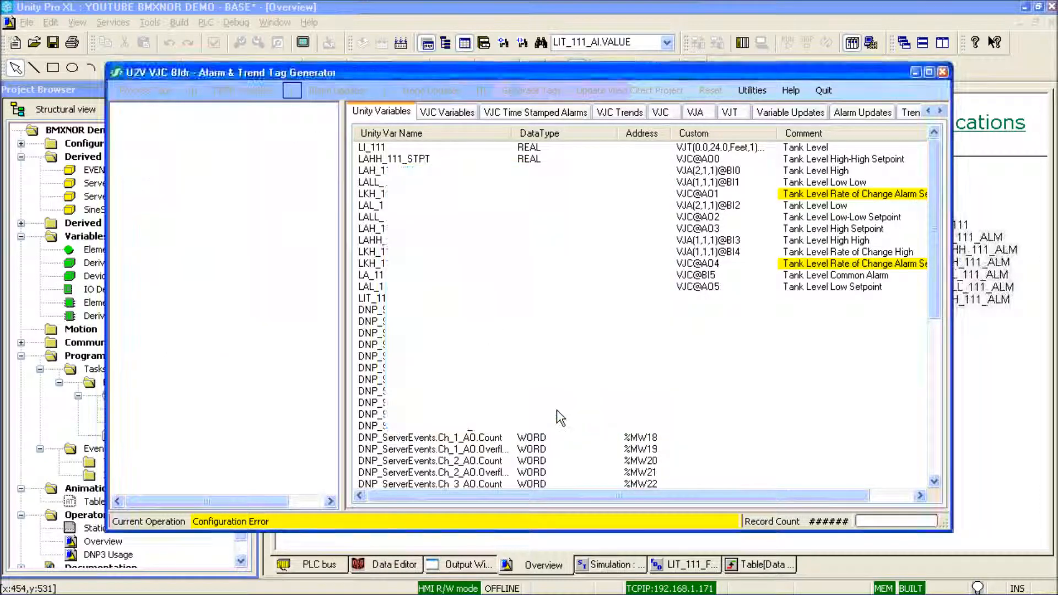
# Finish the builder setup and accept the current DNP3 point variable tag generation settings under DNPR Points
pyautogui.click(530, 347)
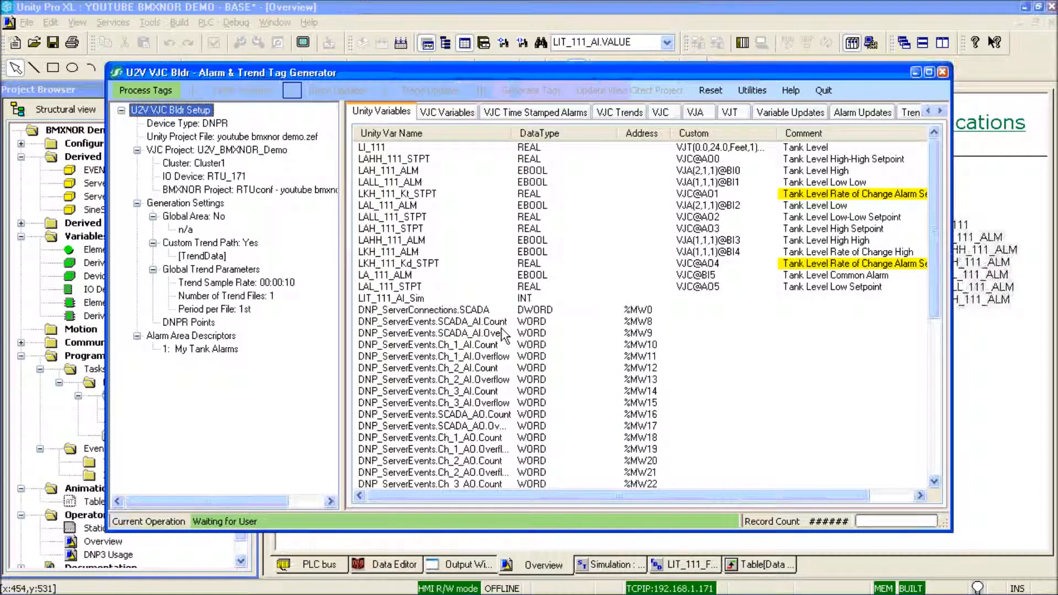
pyautogui.doubleClick(185, 322)
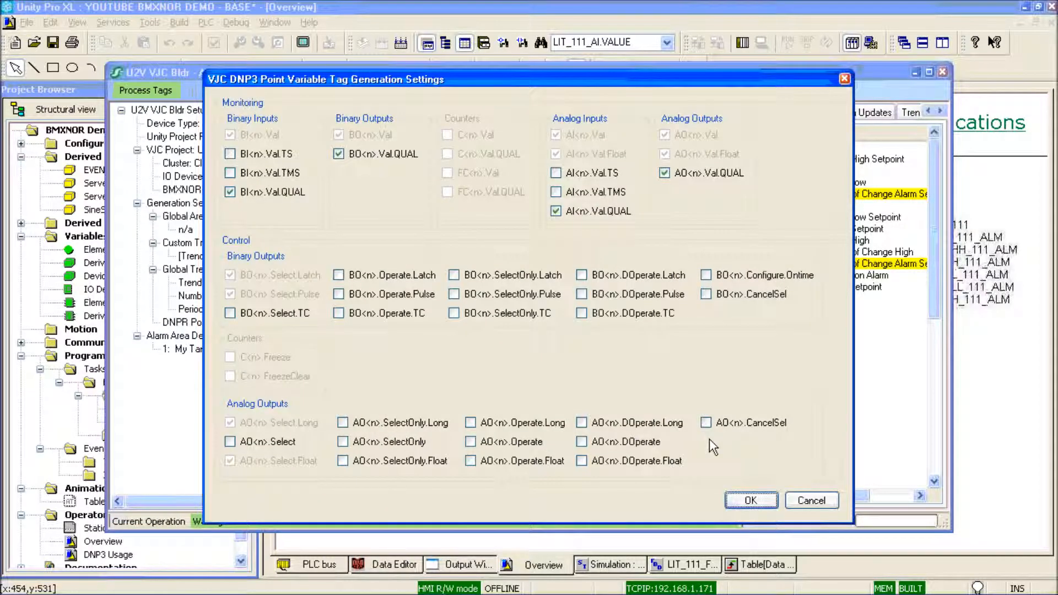
pyautogui.click(747, 502)
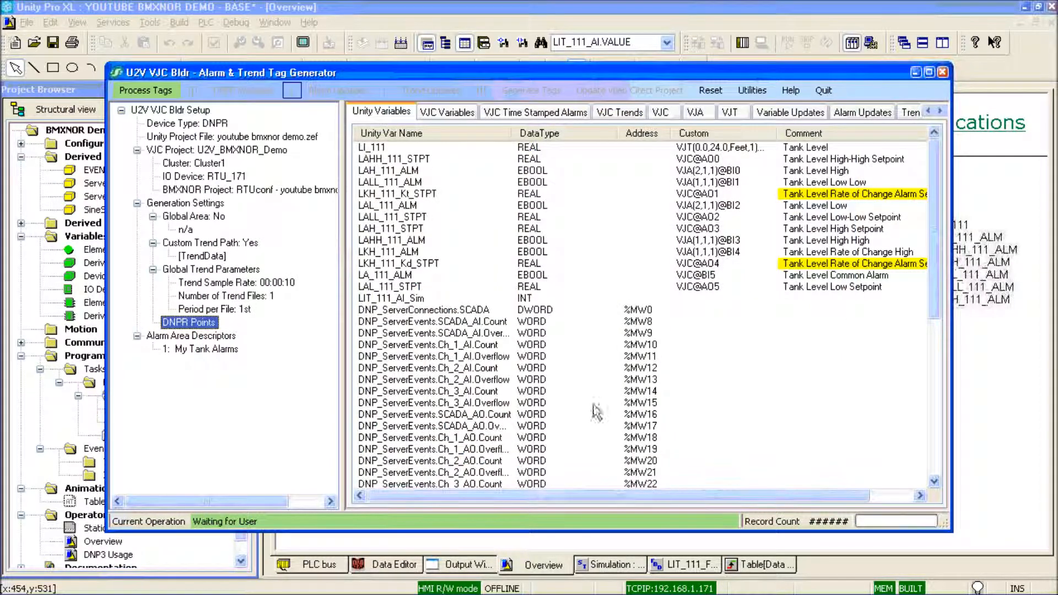
# Process the tags and compare the highlighted over-long variable comments with their truncated versions
pyautogui.click(142, 90)
pyautogui.click(518, 363)
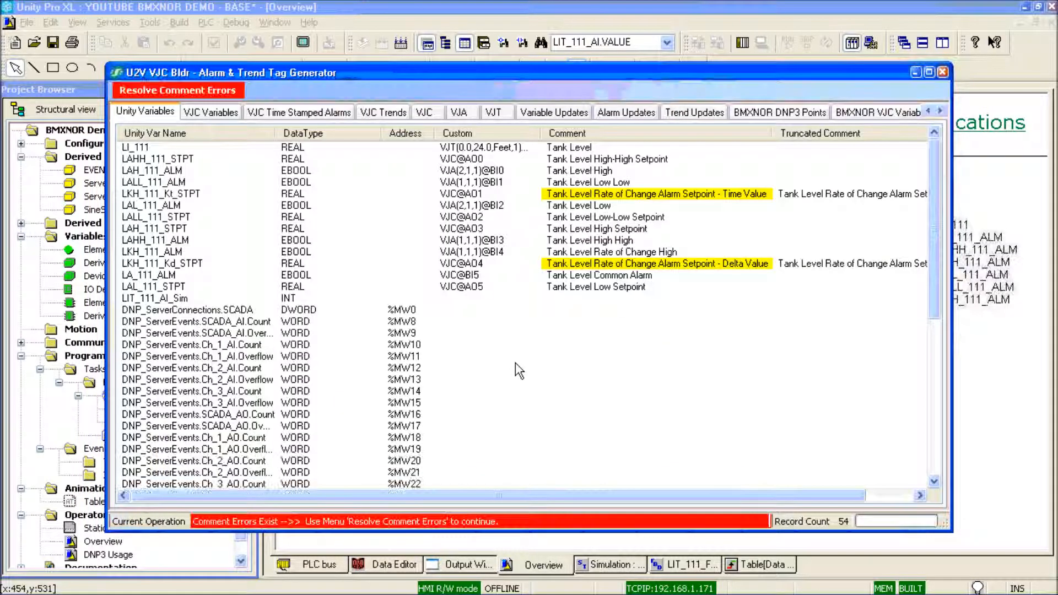
pyautogui.moveTo(639, 495); pyautogui.dragTo(764, 498)
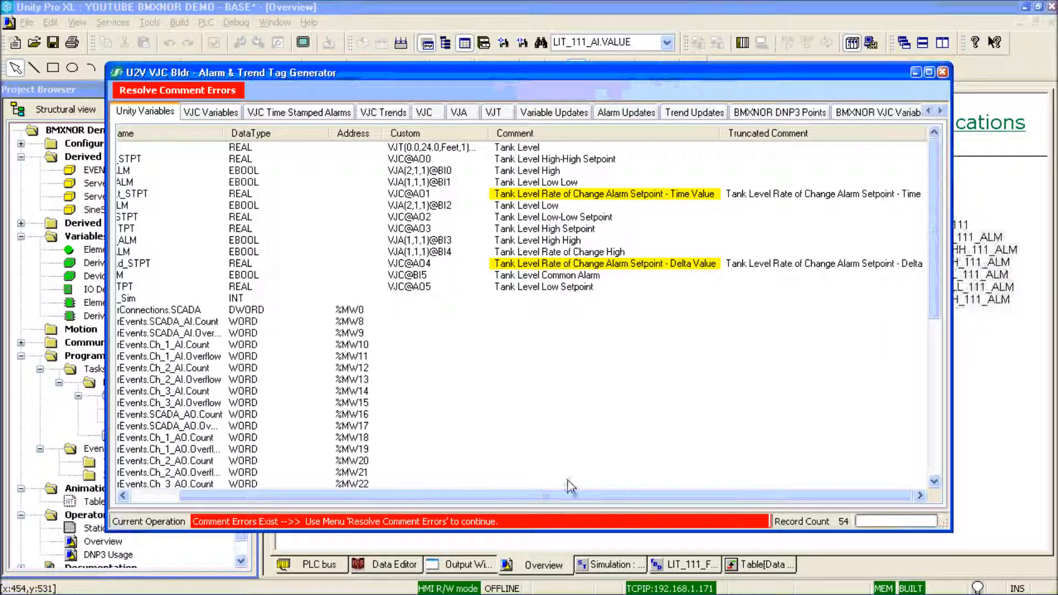
pyautogui.moveTo(530, 495); pyautogui.dragTo(482, 496)
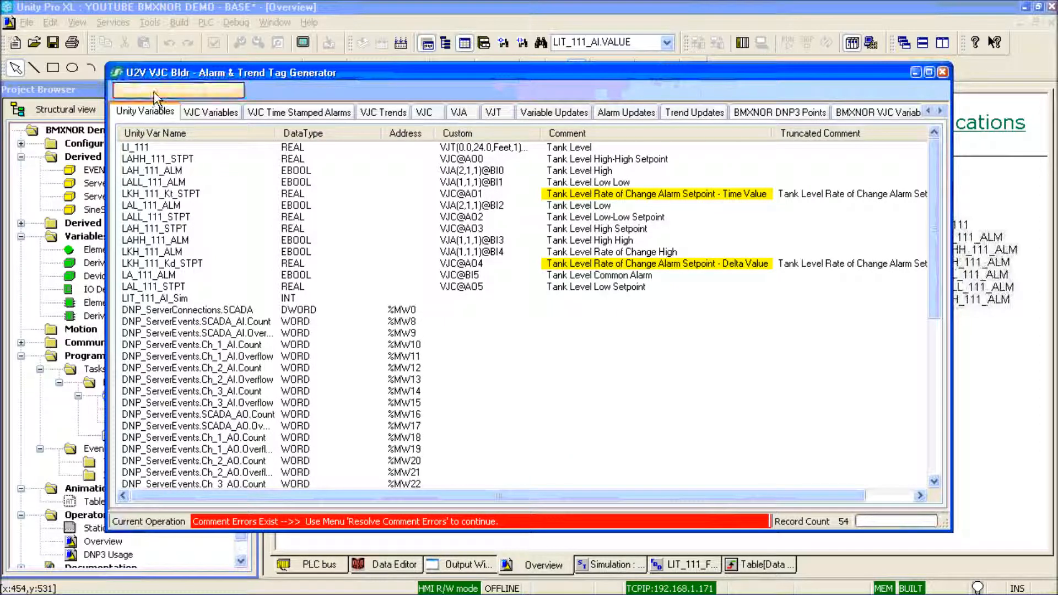
# Resolve the comment errors by using the truncated comments for the two Tank Level Rate of Change setpoints
pyautogui.click(154, 91)
pyautogui.click(449, 215)
pyautogui.click(614, 424)
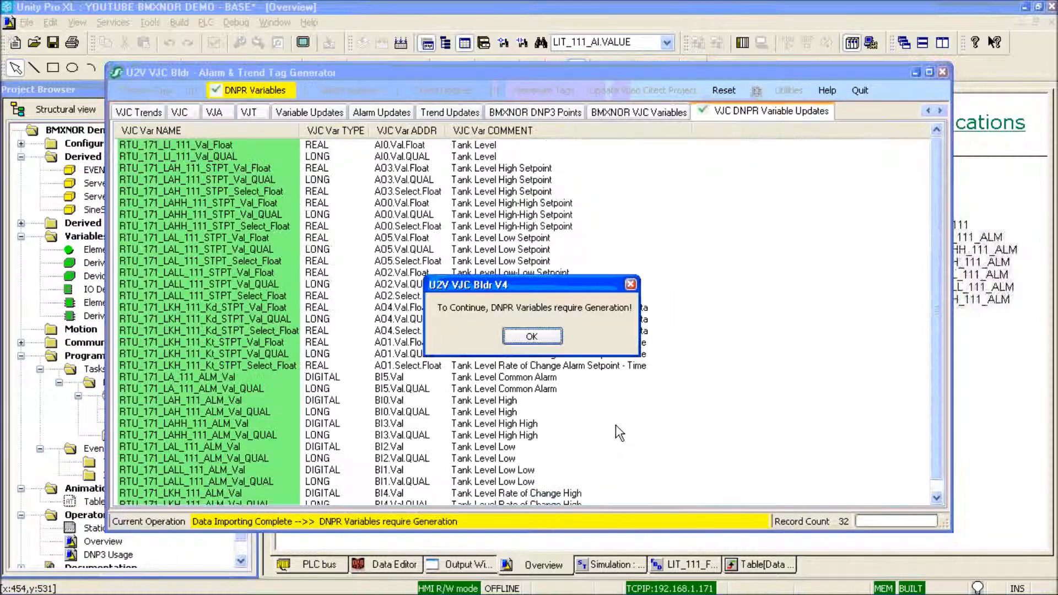
# Generate the new DNPR variables and acknowledge the completion of tag processing
pyautogui.click(544, 337)
pyautogui.click(251, 90)
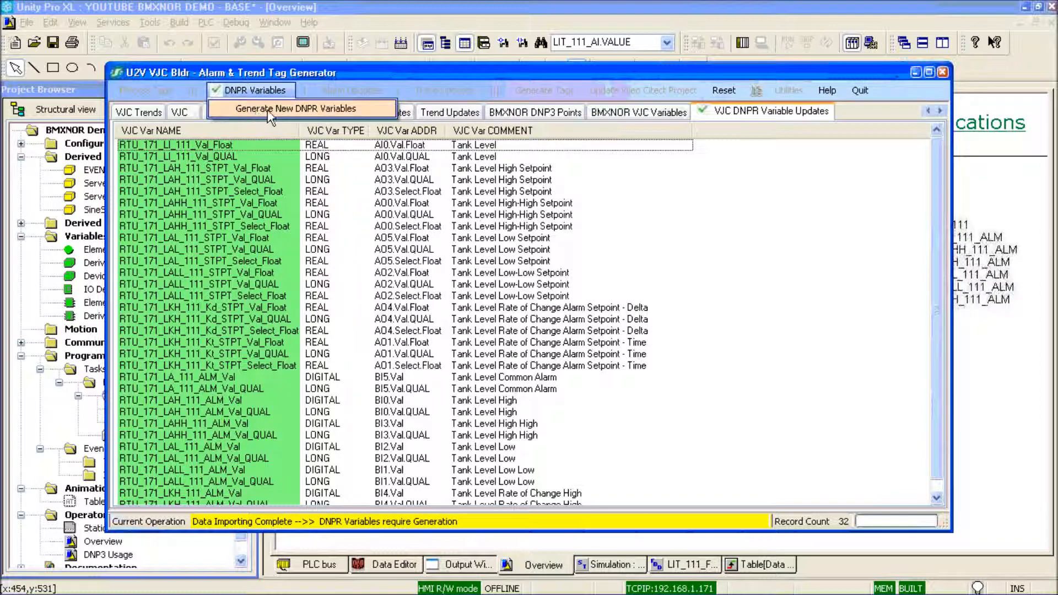
pyautogui.click(268, 110)
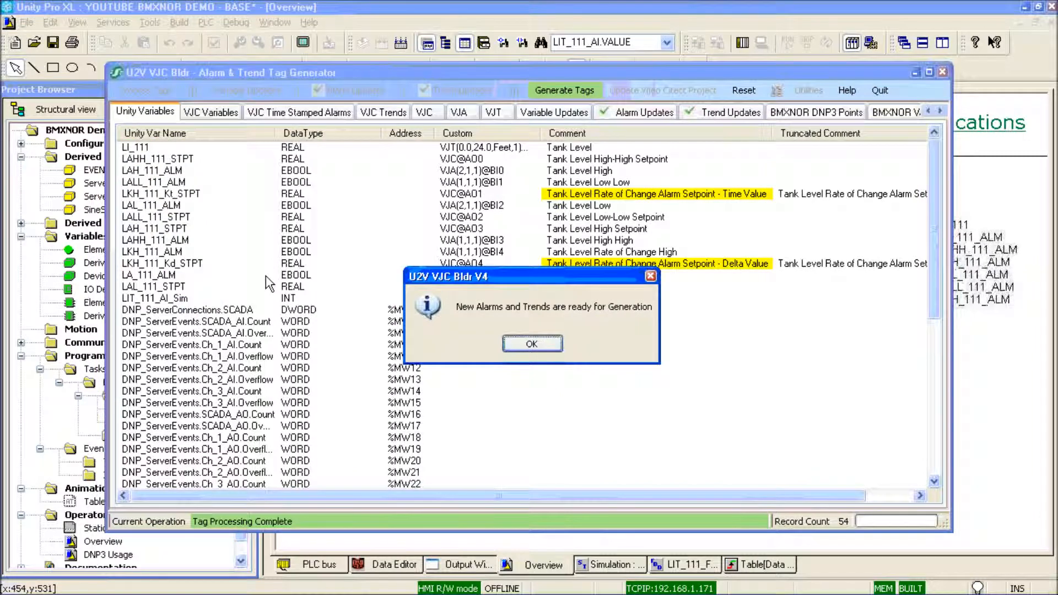
pyautogui.click(528, 339)
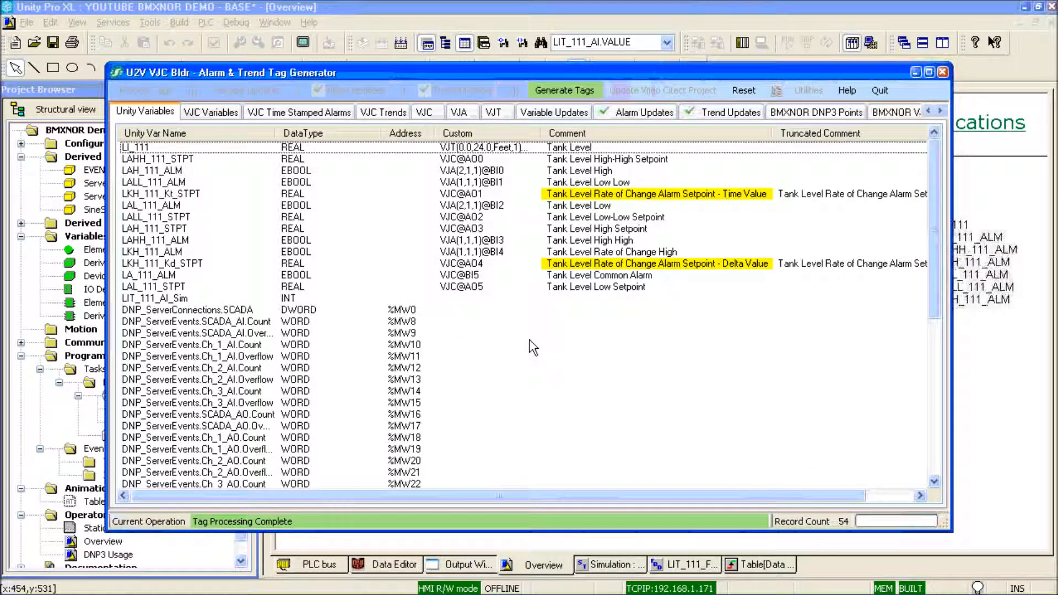
# Review the pending alarm updates, trend updates and VJC DNPR variable updates before generating the tags
pyautogui.click(617, 113)
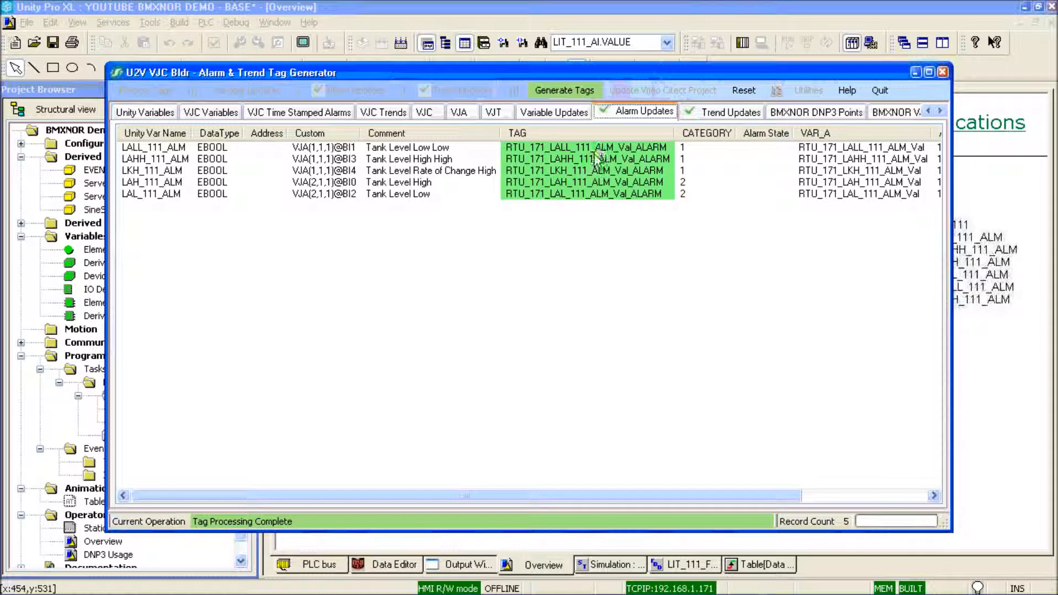
pyautogui.click(726, 113)
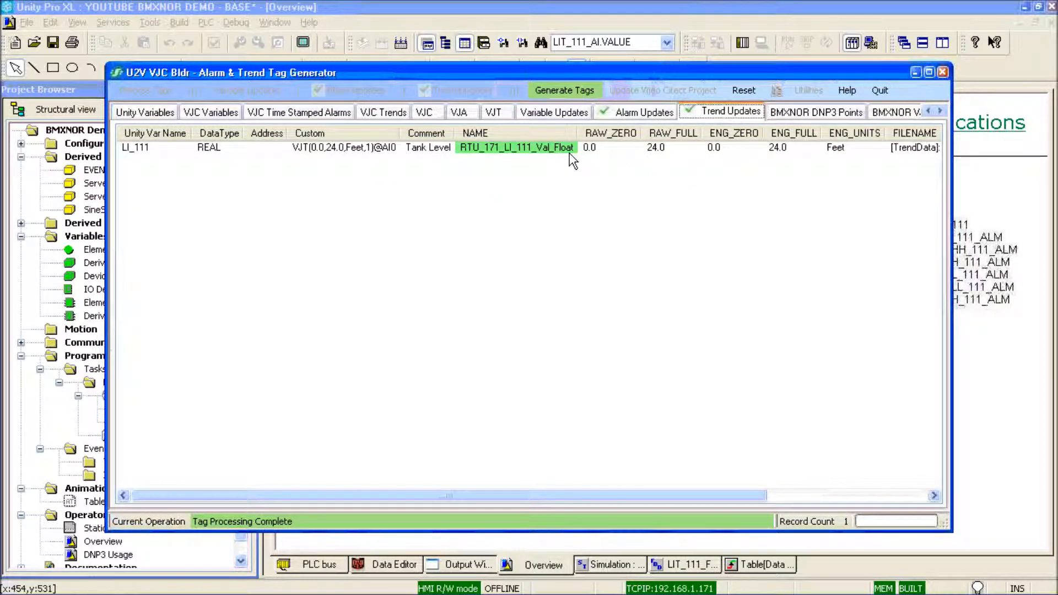
pyautogui.click(939, 111)
pyautogui.click(940, 110)
pyautogui.click(940, 111)
pyautogui.click(795, 112)
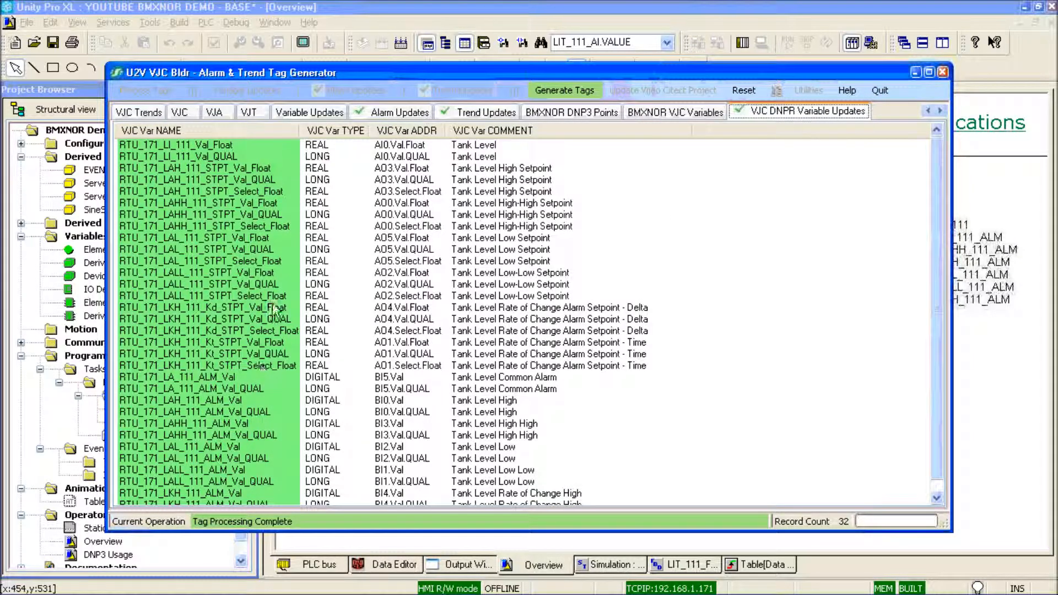
# Generate the tags and update the Vijeo Citect project with them
pyautogui.click(560, 91)
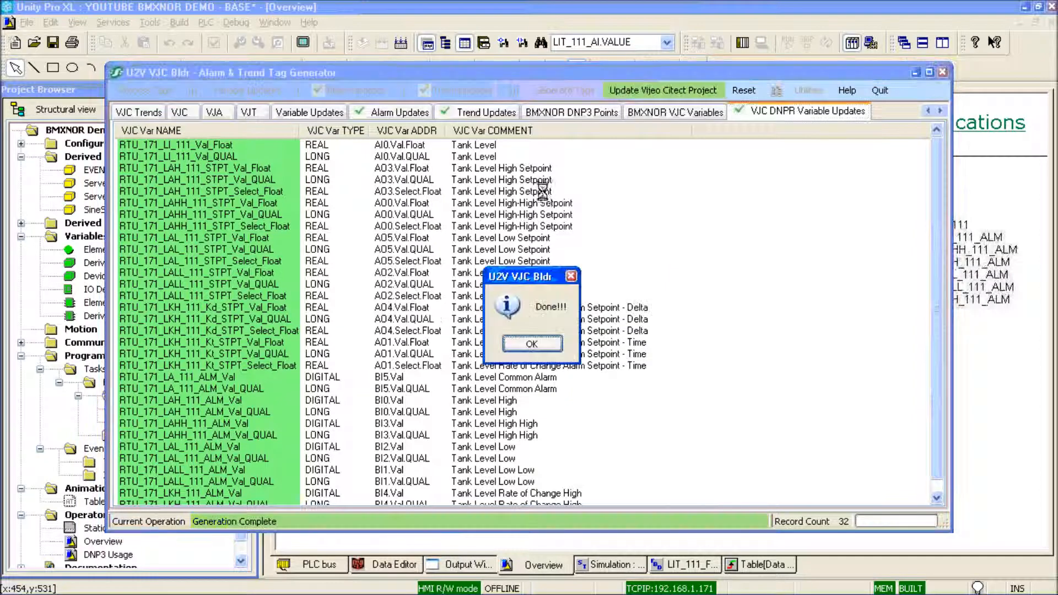
pyautogui.click(530, 344)
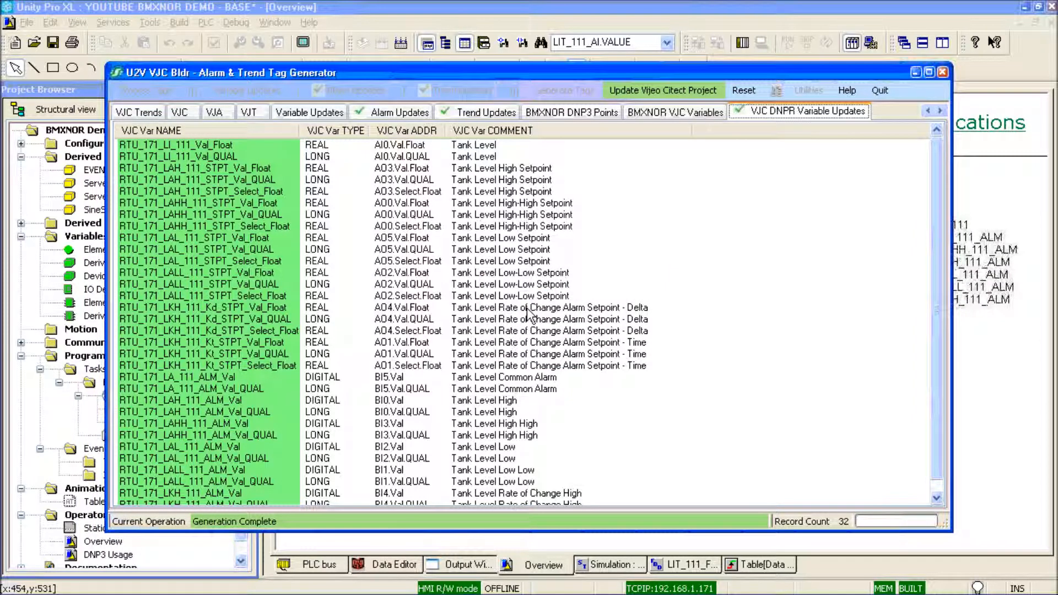
pyautogui.click(662, 92)
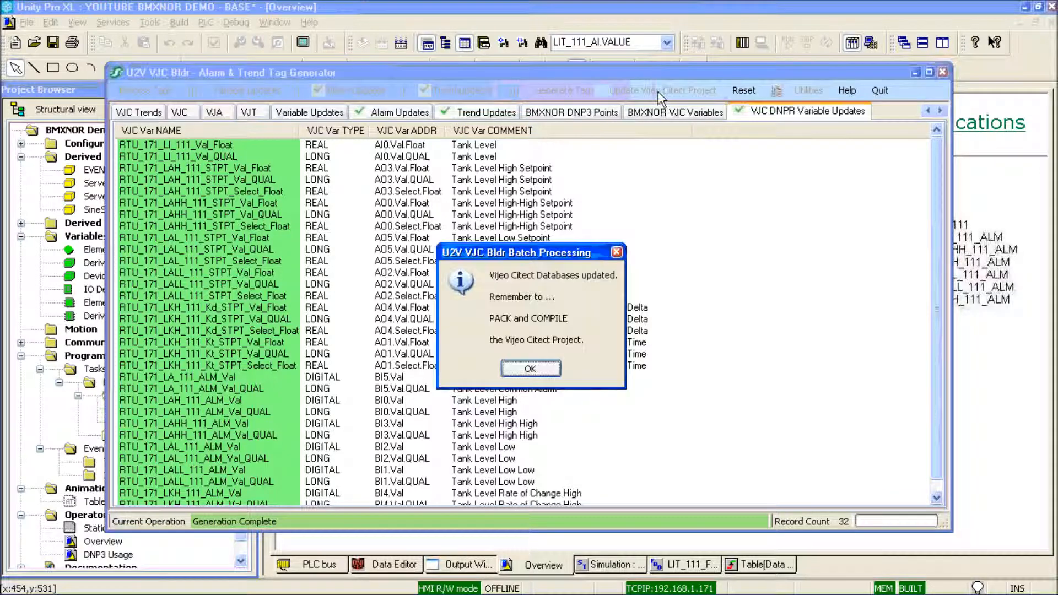
pyautogui.click(531, 368)
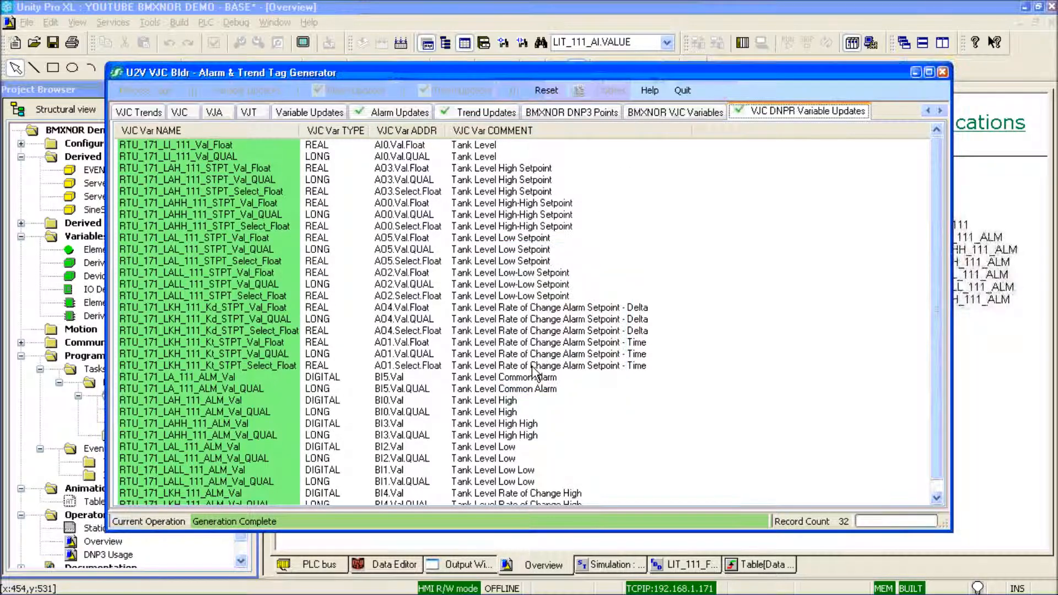
# Quit the tag builder, switch to Citect Explorer and open the Tank111 graphics page of U2V_BMXNOR_Demo
pyautogui.click(675, 93)
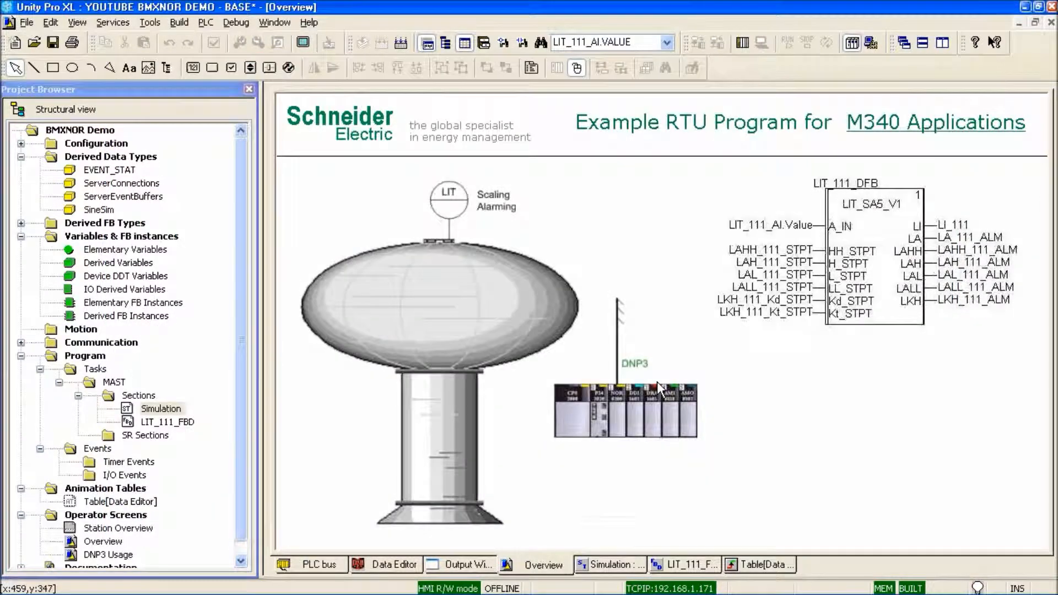
pyautogui.moveTo(780, 589)
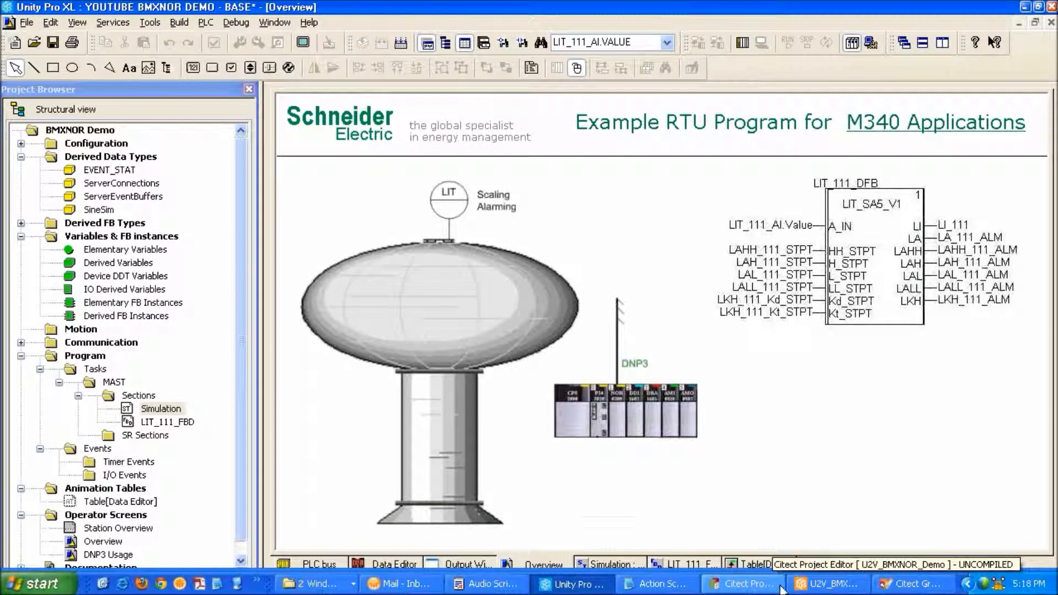
pyautogui.click(829, 584)
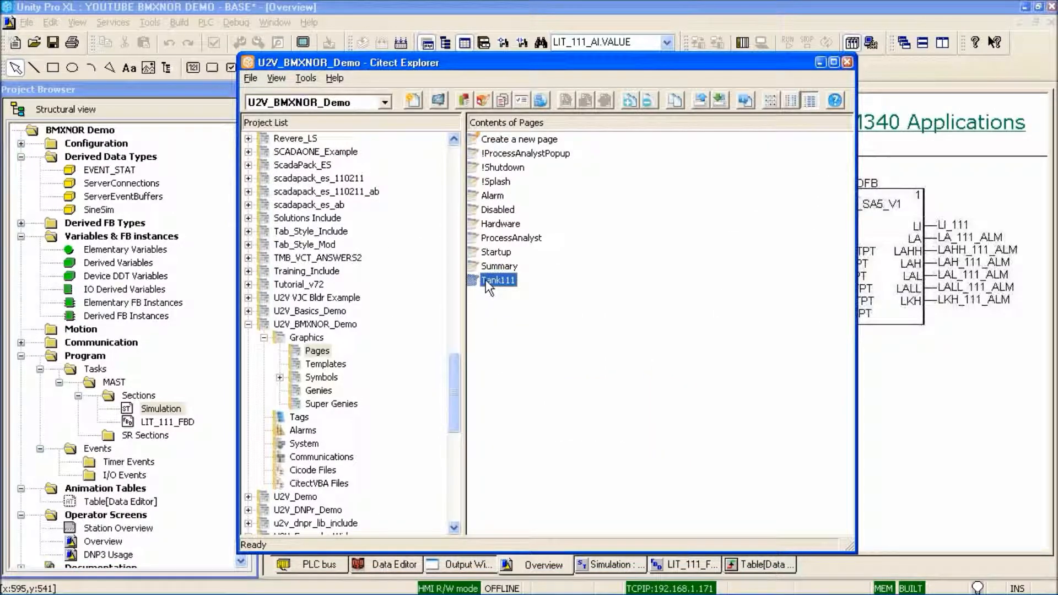
pyautogui.doubleClick(494, 279)
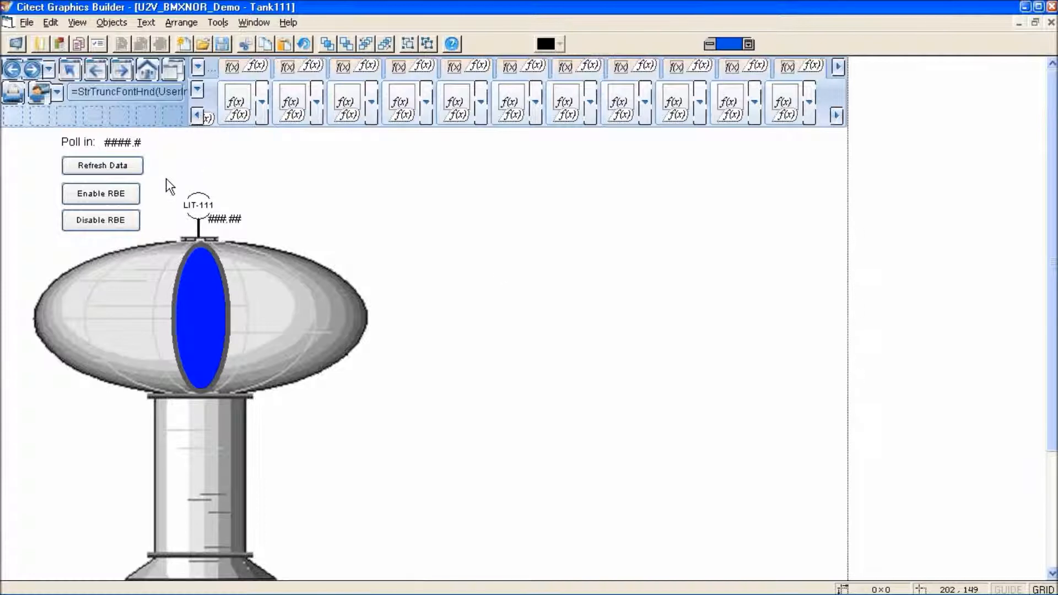
# Inspect the LIT-111 genie's device name, loop number and bubble text on the Tank111 page
pyautogui.click(201, 208)
pyautogui.doubleClick(201, 208)
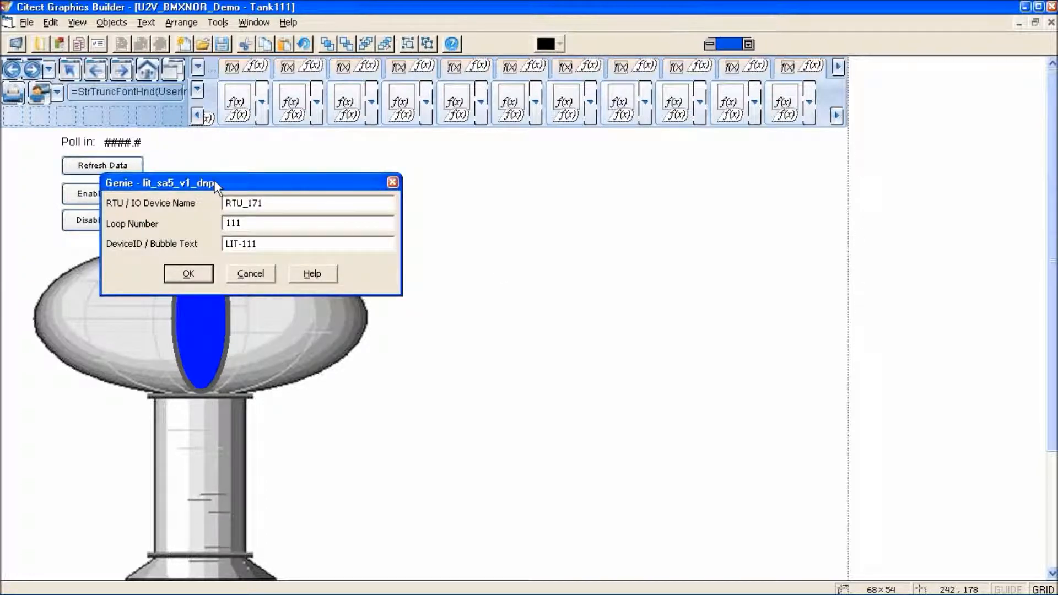
pyautogui.moveTo(227, 180); pyautogui.dragTo(494, 181)
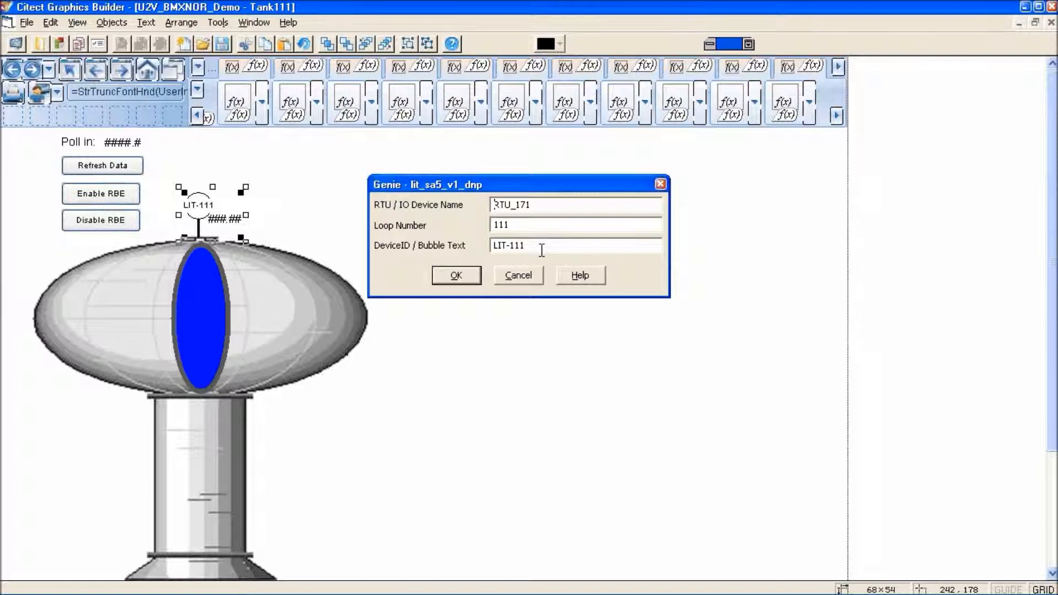
pyautogui.click(447, 274)
# Check the on page entry command in the Tank111 page's event properties and leave them unmodified
pyautogui.rightClick(443, 277)
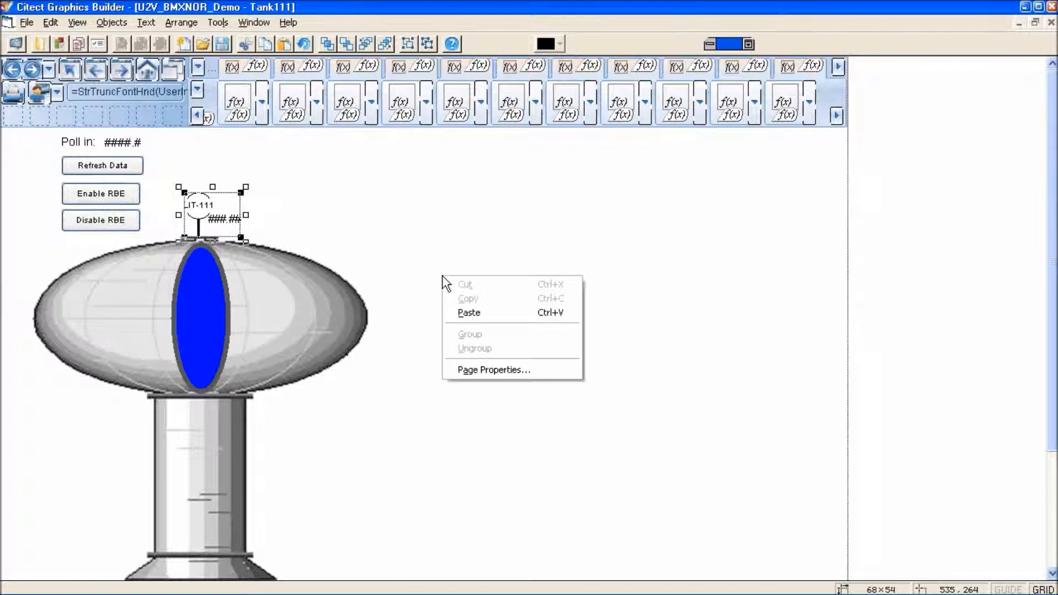
pyautogui.click(477, 364)
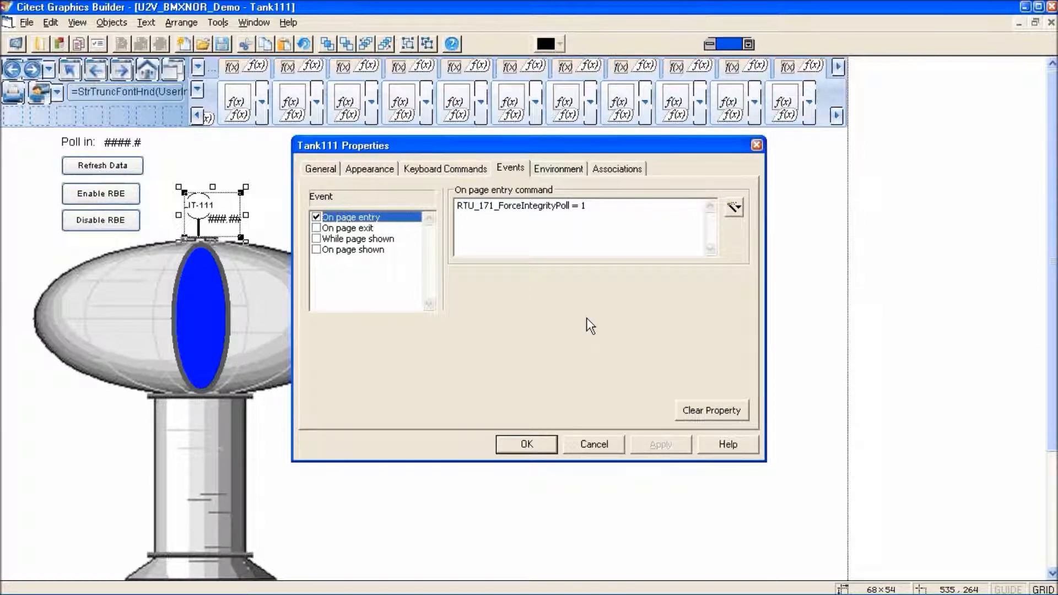
pyautogui.click(590, 448)
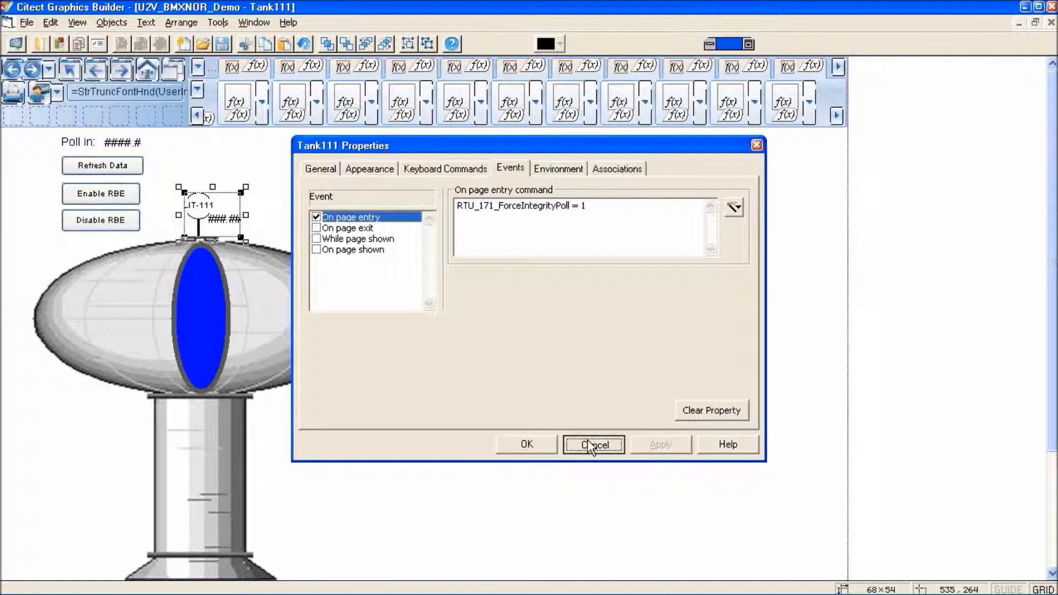
# Inspect the up command assigned to the Refresh Data button
pyautogui.click(105, 166)
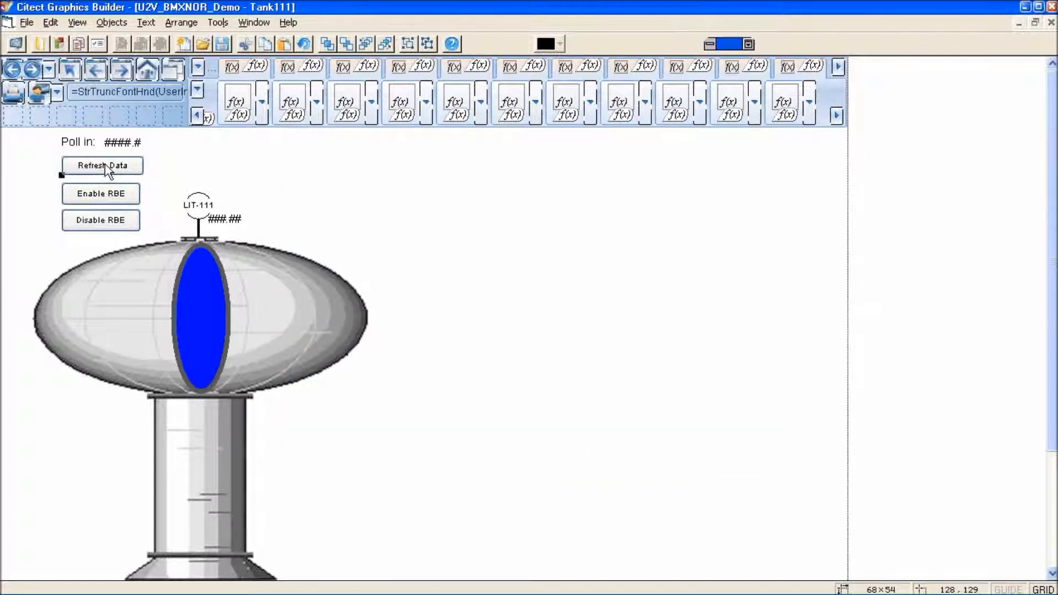
pyautogui.doubleClick(104, 166)
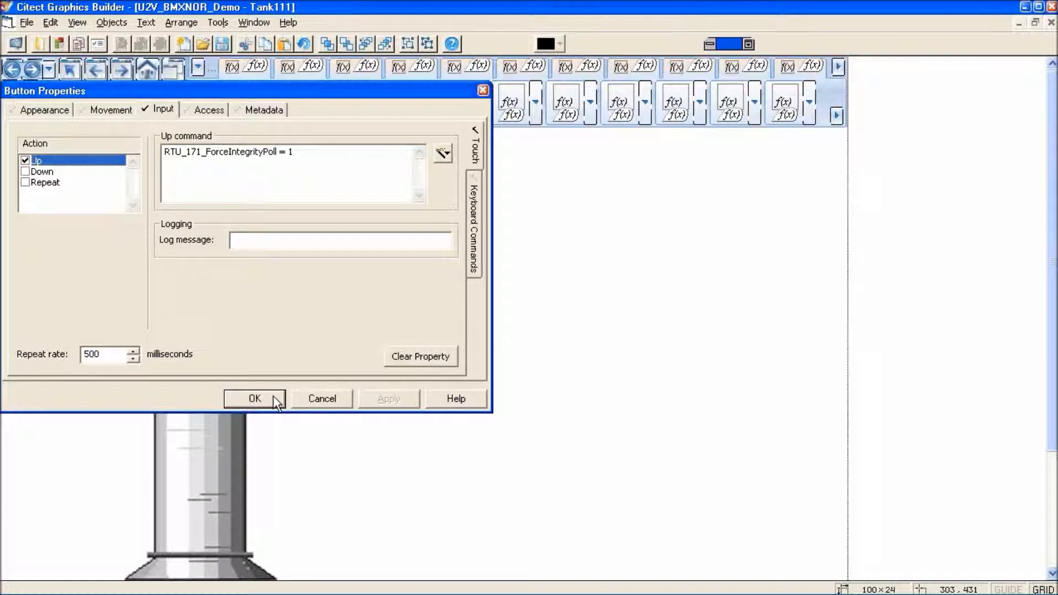
pyautogui.click(255, 398)
# Inspect the up commands assigned to the Enable RBE and Disable RBE buttons
pyautogui.click(97, 196)
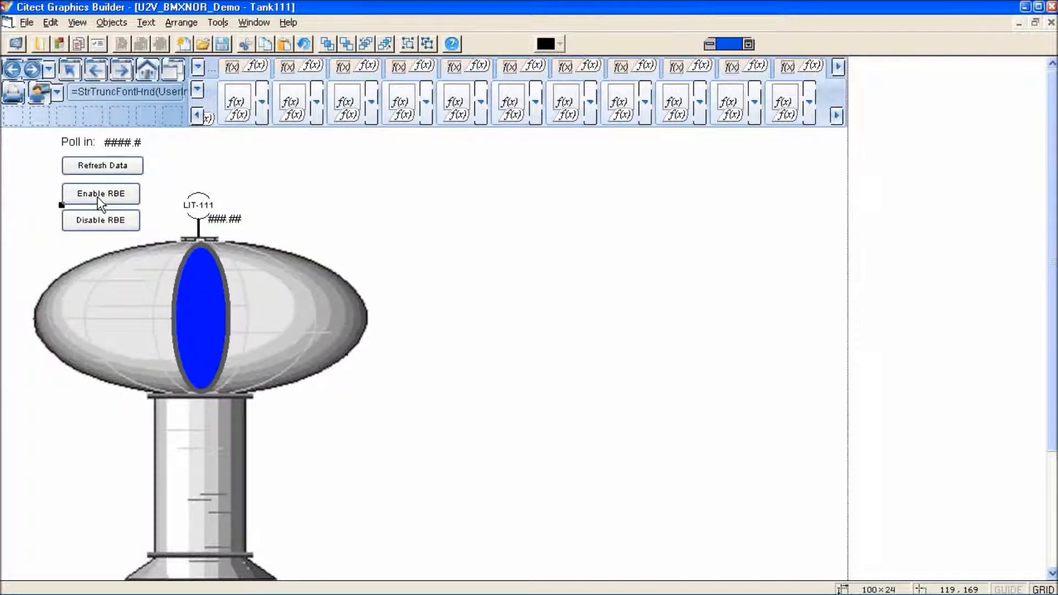
pyautogui.doubleClick(97, 196)
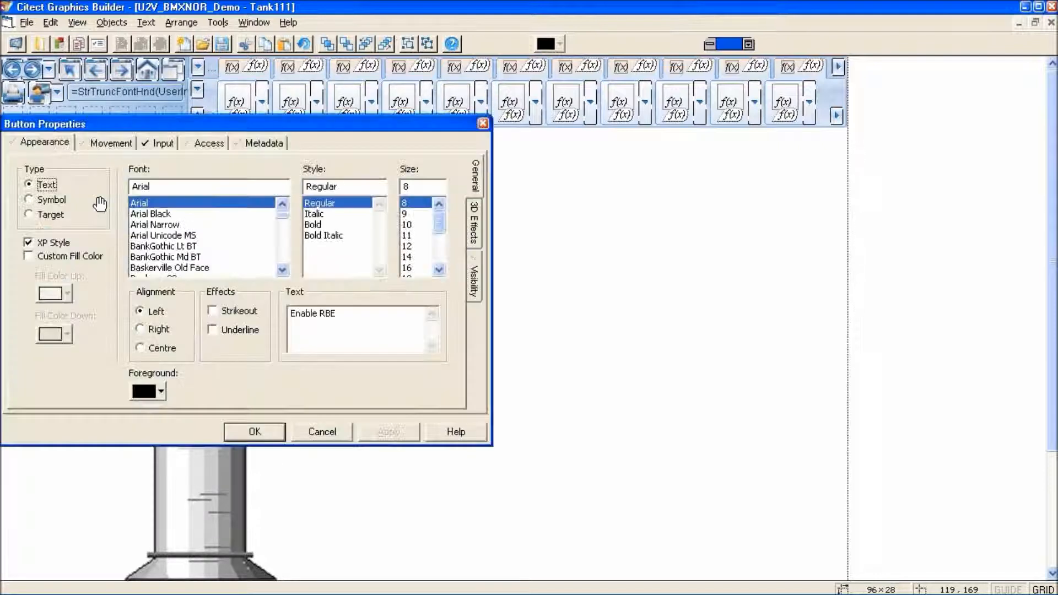
pyautogui.click(172, 144)
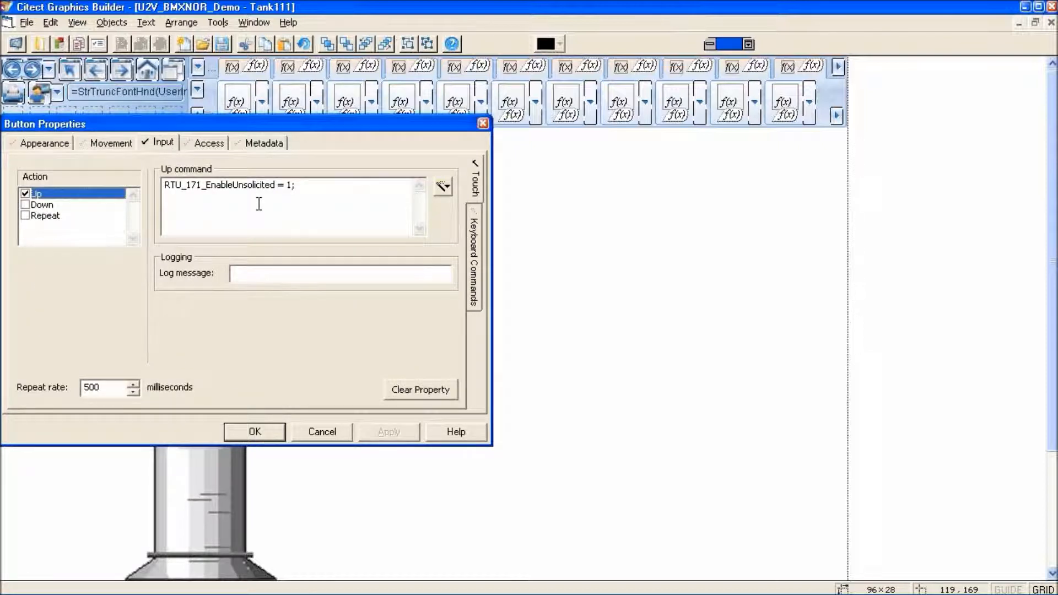
pyautogui.click(261, 427)
pyautogui.click(107, 228)
pyautogui.doubleClick(107, 228)
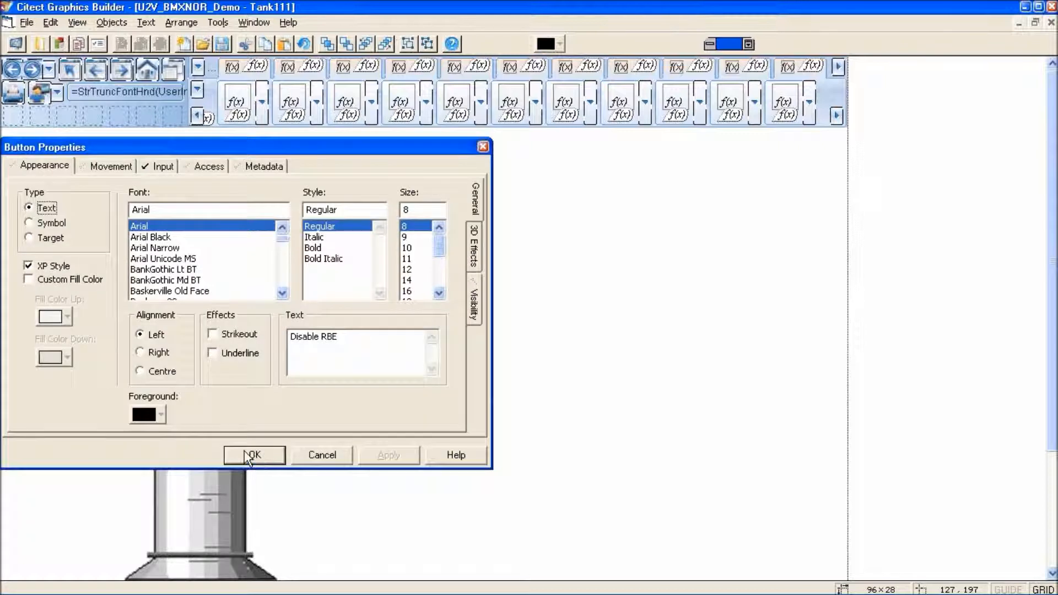
pyautogui.click(163, 165)
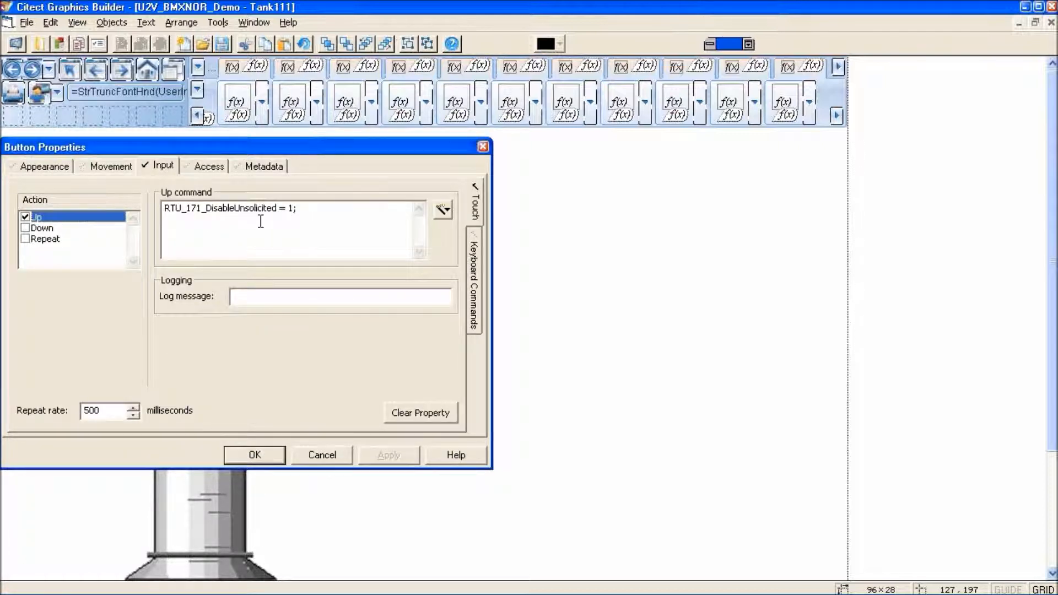
pyautogui.click(257, 454)
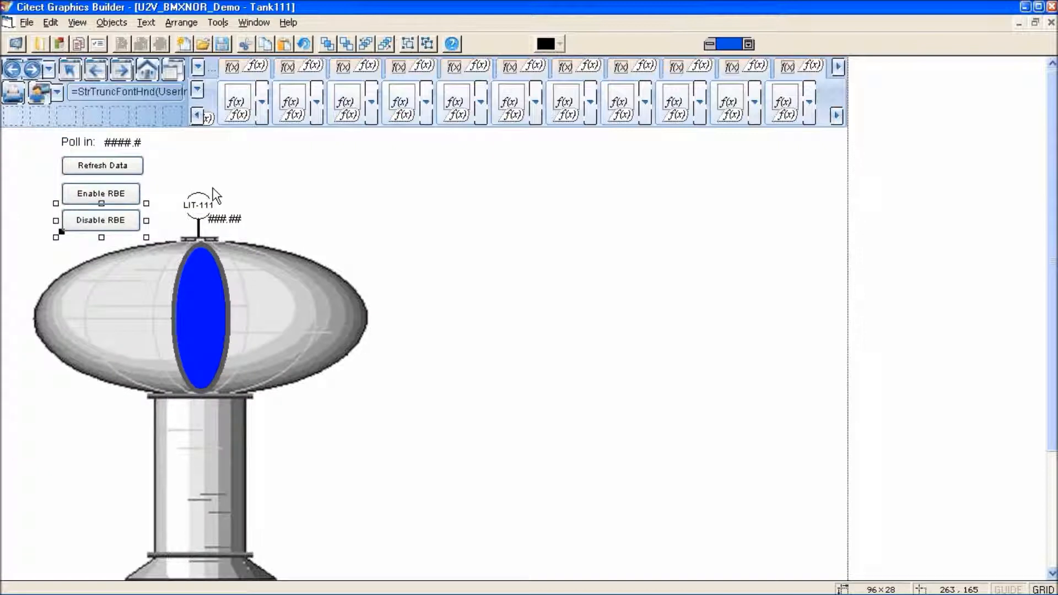
# Inspect the numeric expression behind the Poll in value on the Tank111 page
pyautogui.doubleClick(135, 149)
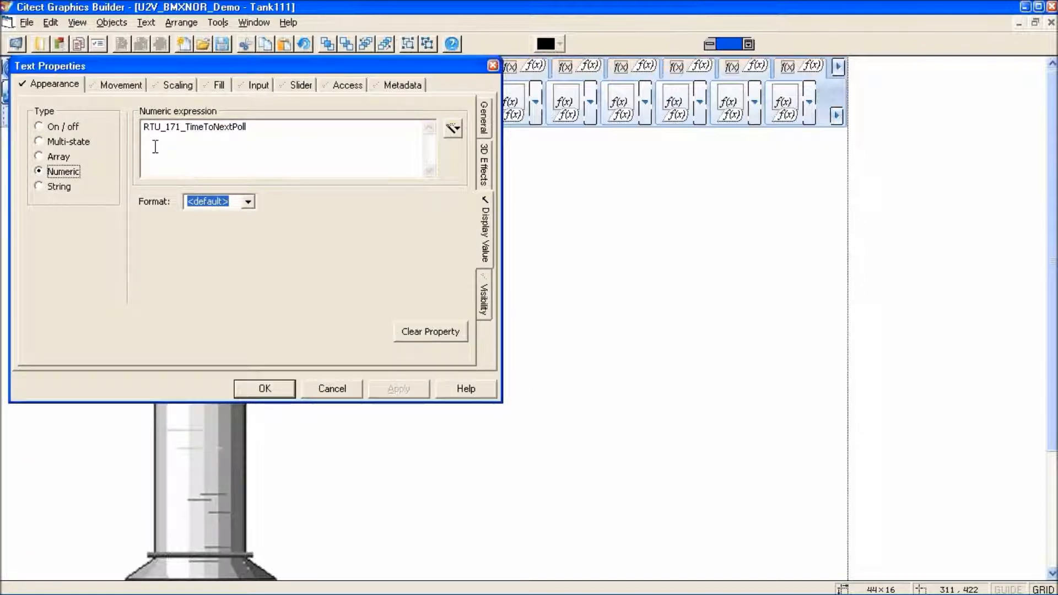
pyautogui.click(262, 385)
pyautogui.click(444, 236)
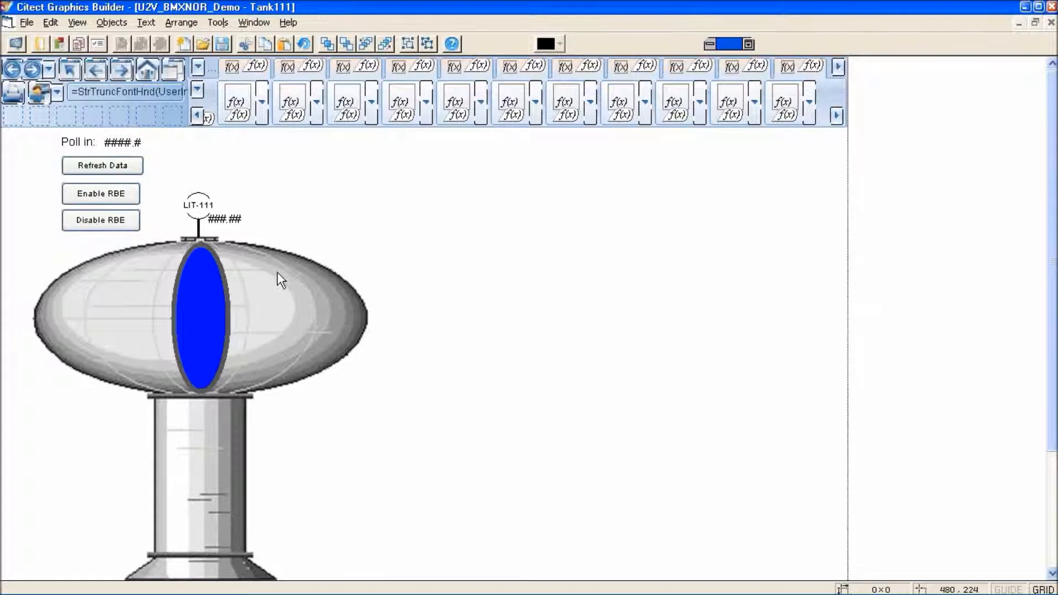
# Inspect the fill level expression of the blue tank ellipse and close the Tank111 page
pyautogui.doubleClick(199, 330)
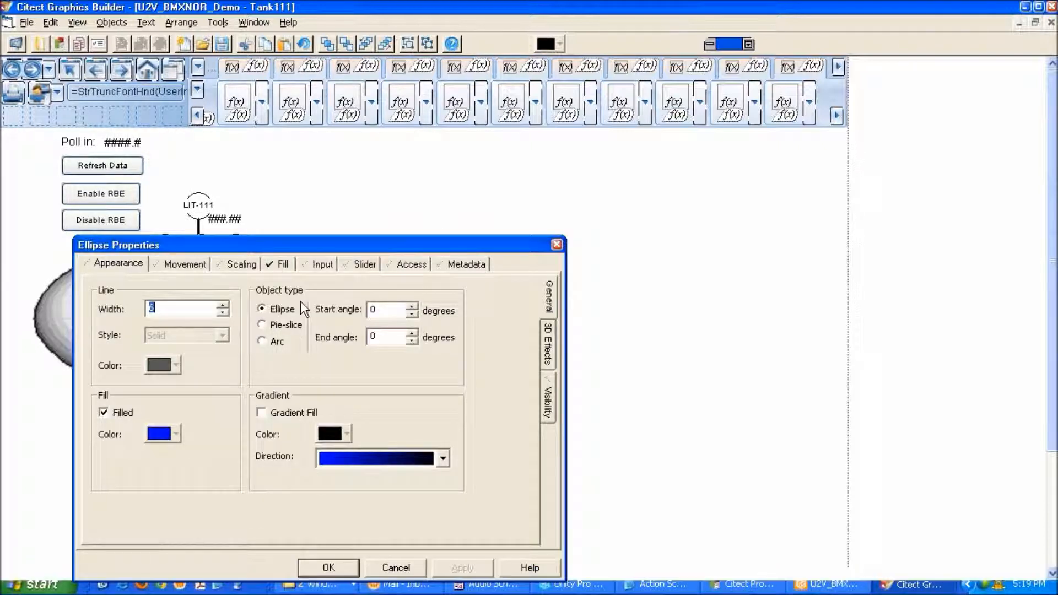
pyautogui.click(280, 266)
pyautogui.click(229, 321)
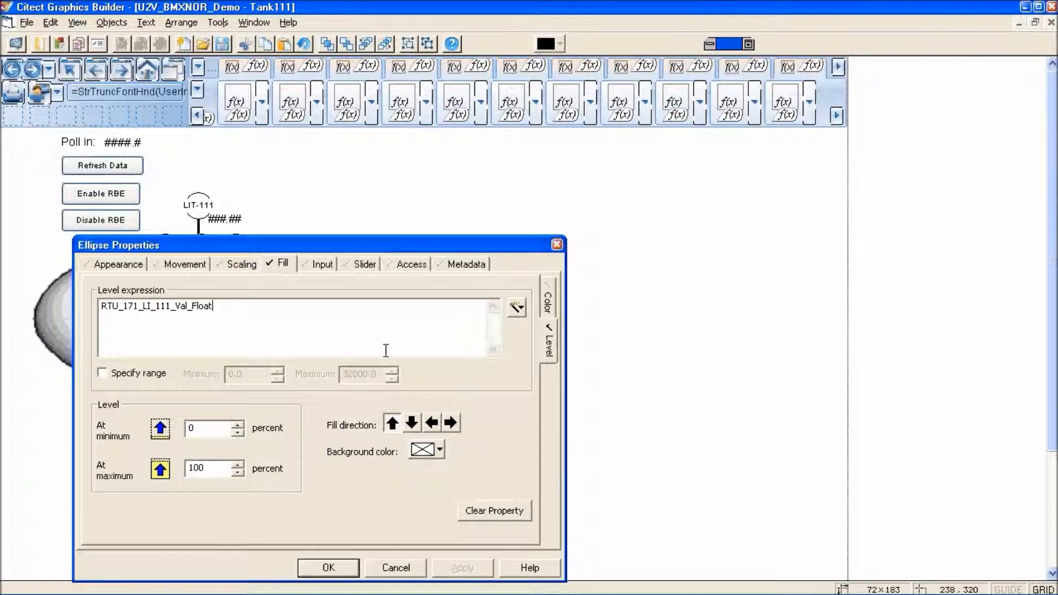
pyautogui.click(351, 565)
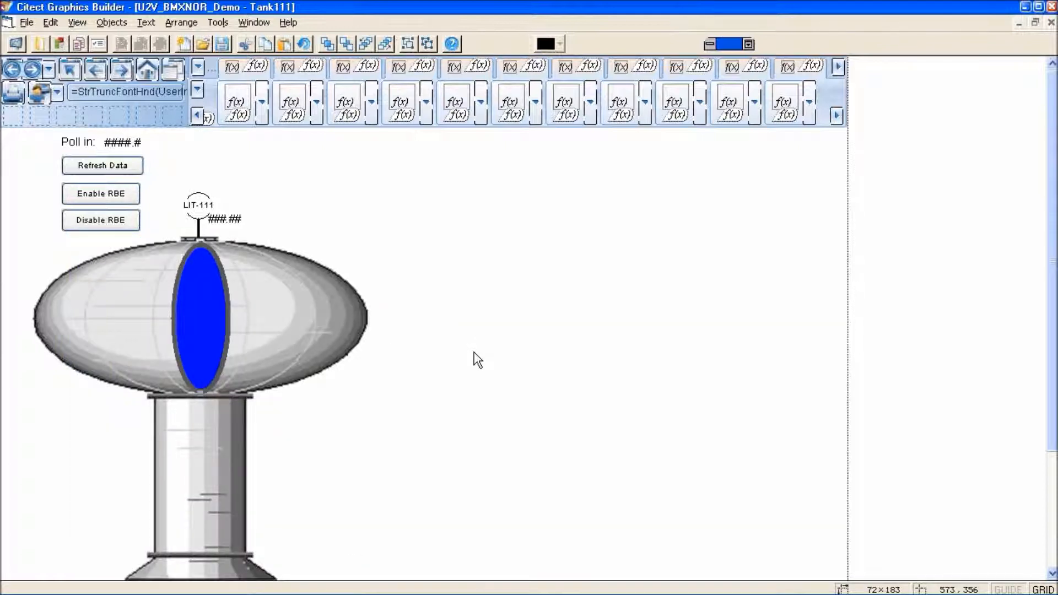
pyautogui.click(1050, 22)
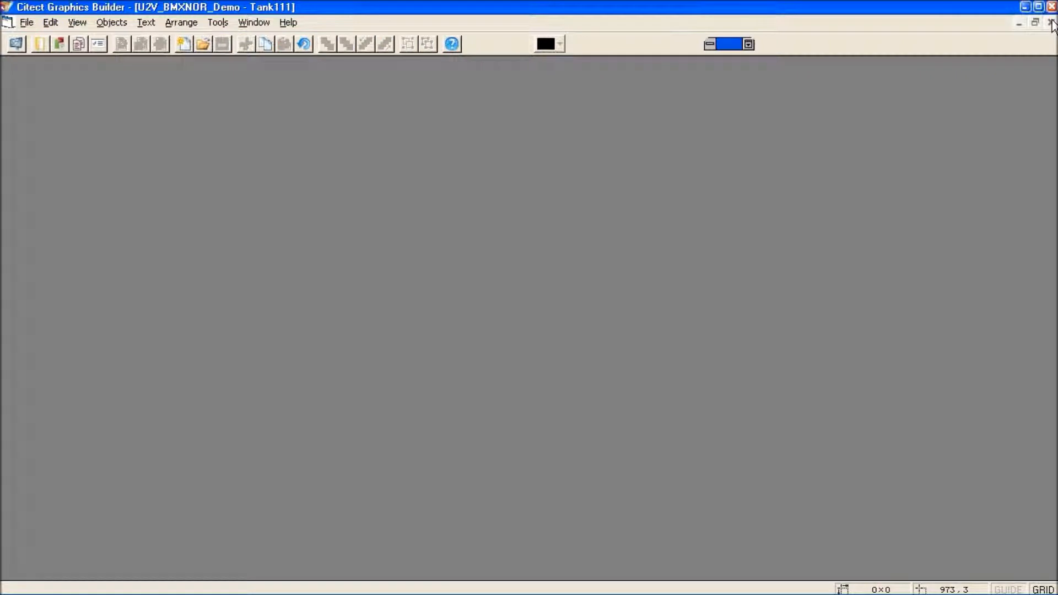
# Switch to Unity Pro XL, connect to the PLC and display the animation table with the DNP server variables
pyautogui.moveTo(675, 585)
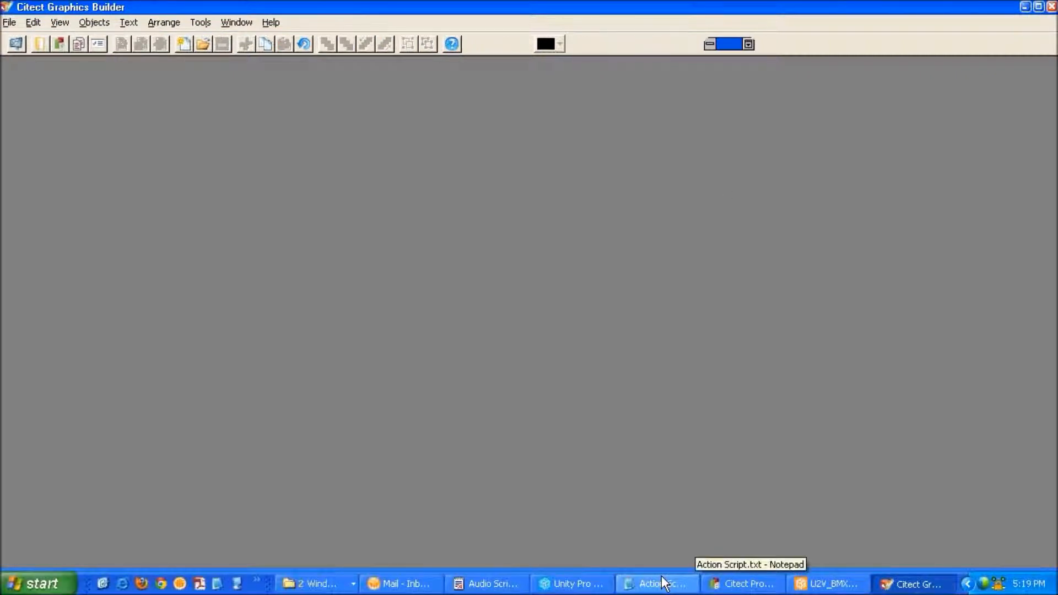
pyautogui.click(571, 584)
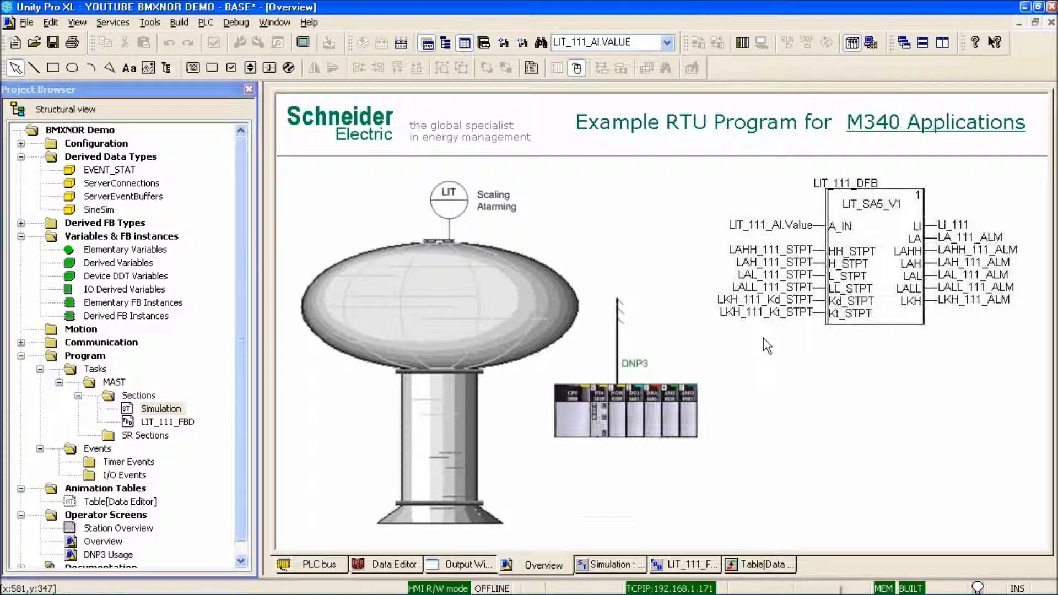
pyautogui.click(743, 42)
pyautogui.click(493, 350)
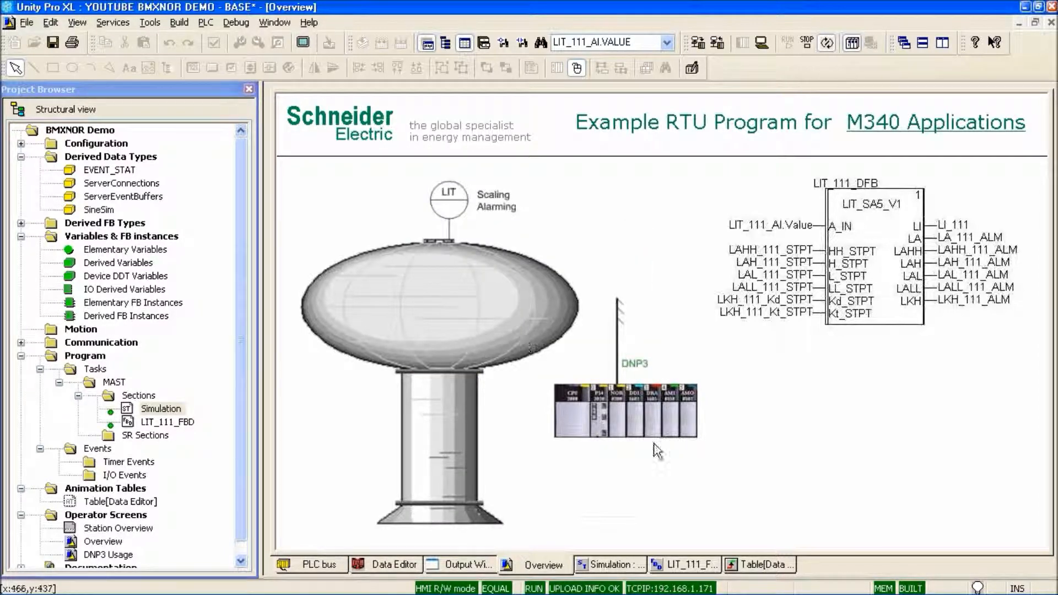
pyautogui.click(761, 564)
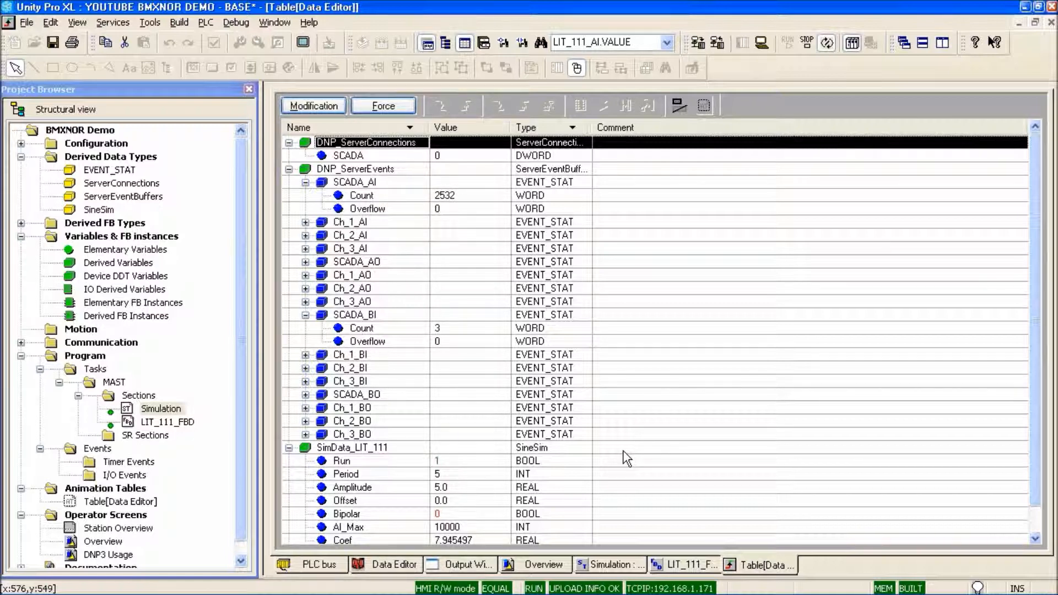
# Switch to Citect Explorer and run the U2V_BMXNOR_Demo project
pyautogui.moveTo(670, 592)
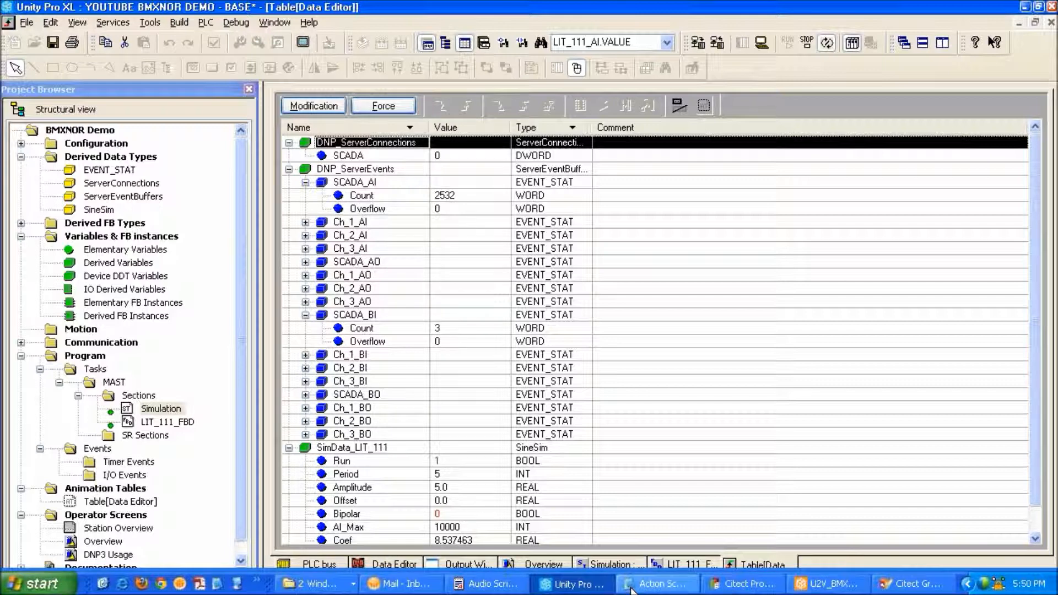
pyautogui.click(844, 588)
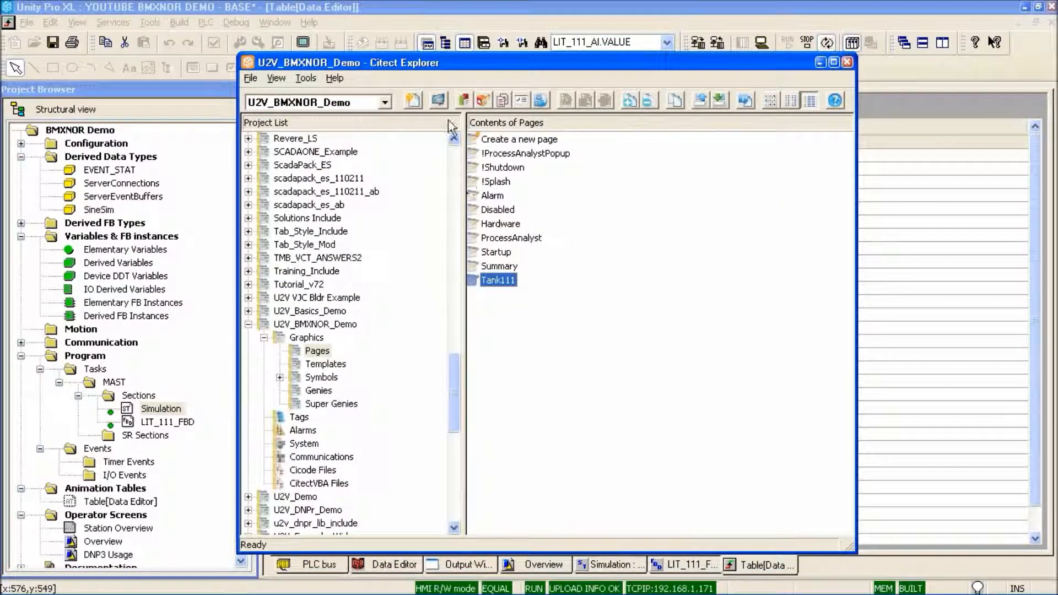
pyautogui.click(439, 101)
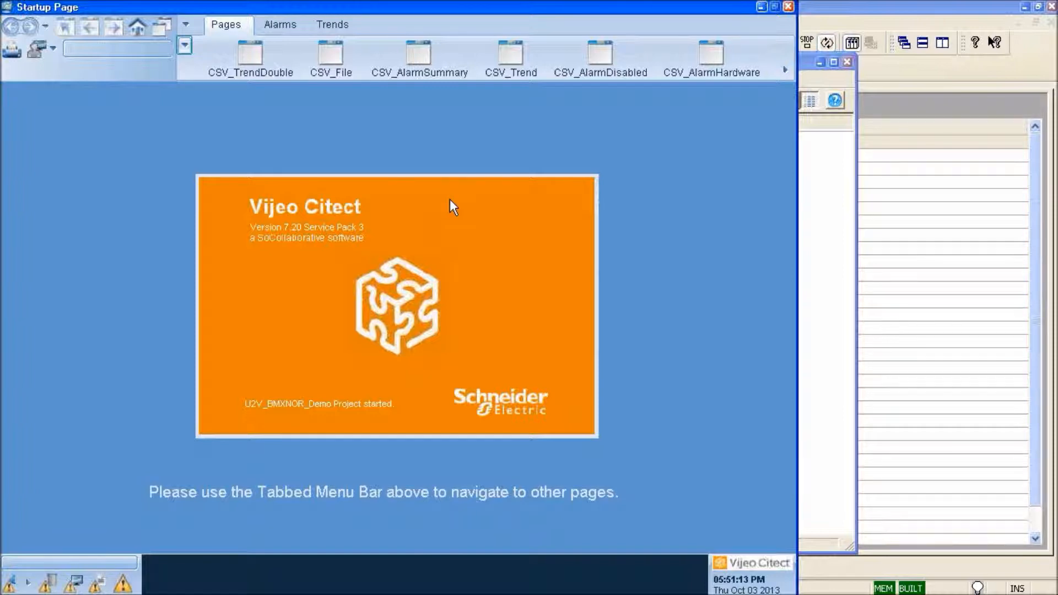
# Check the SCADA connection and event counts in Unity Pro's animation table, and return to the runtime Startup Page
pyautogui.click(957, 249)
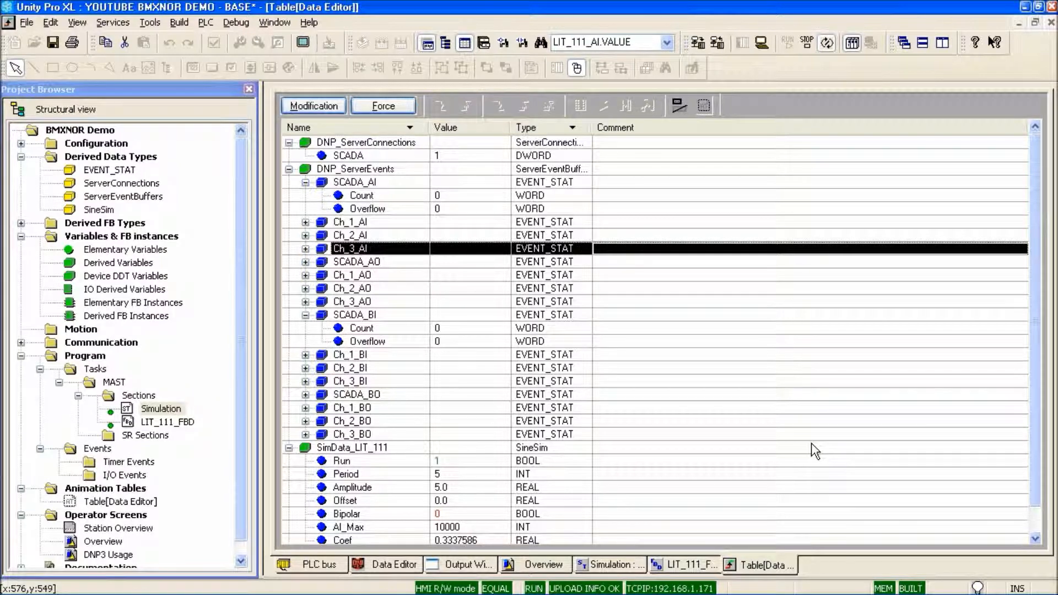
pyautogui.moveTo(861, 588)
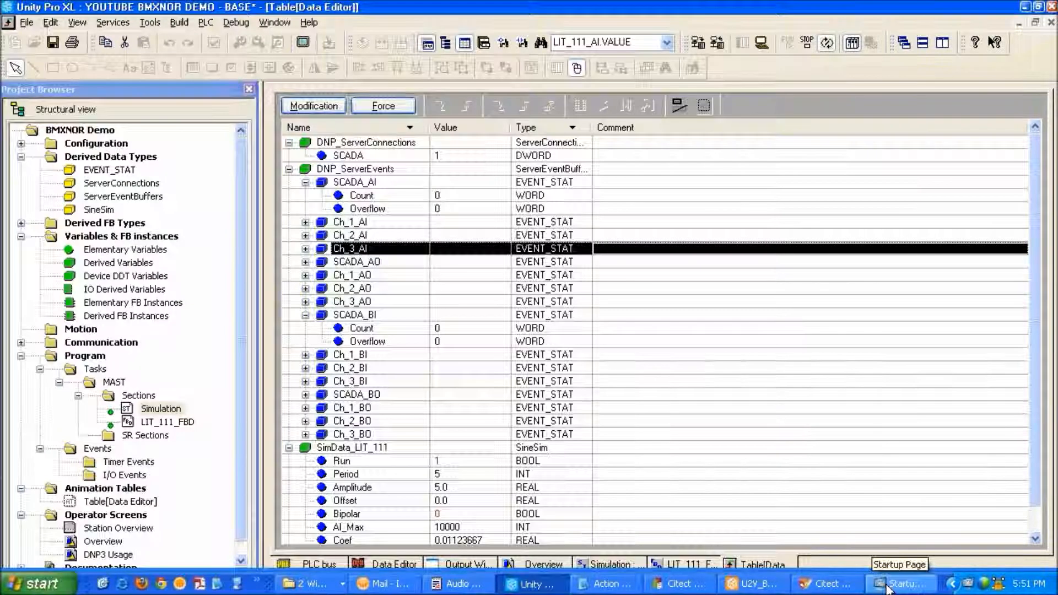
pyautogui.click(887, 588)
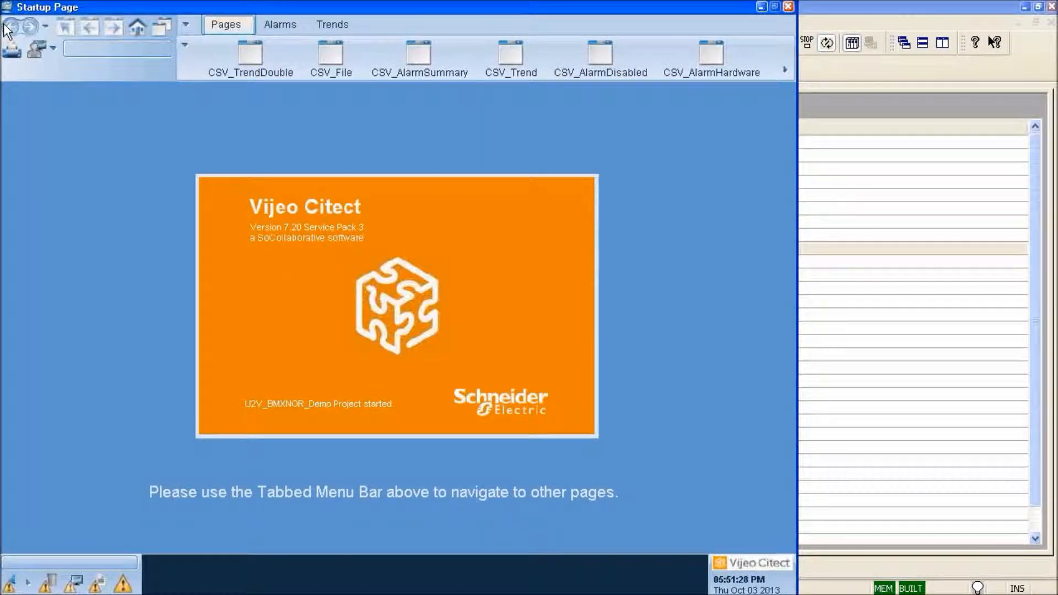
# Log in to the runtime as YouTube with the account password and open the Tank111 page
pyautogui.click(41, 48)
pyautogui.write('YouTube')
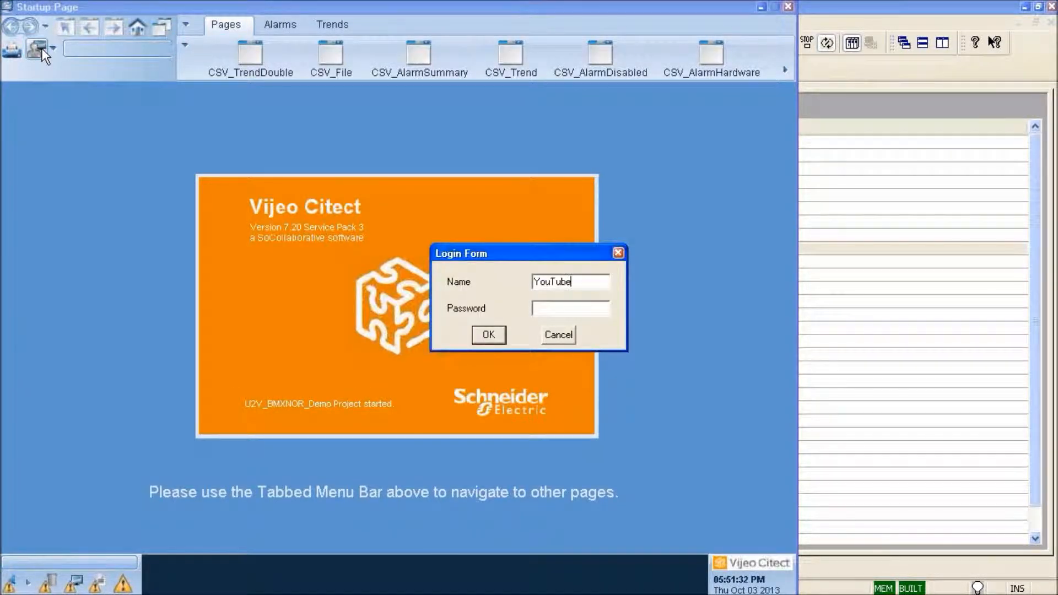
pyautogui.press('Tab')
pyautogui.write('***')
pyautogui.press('Return')
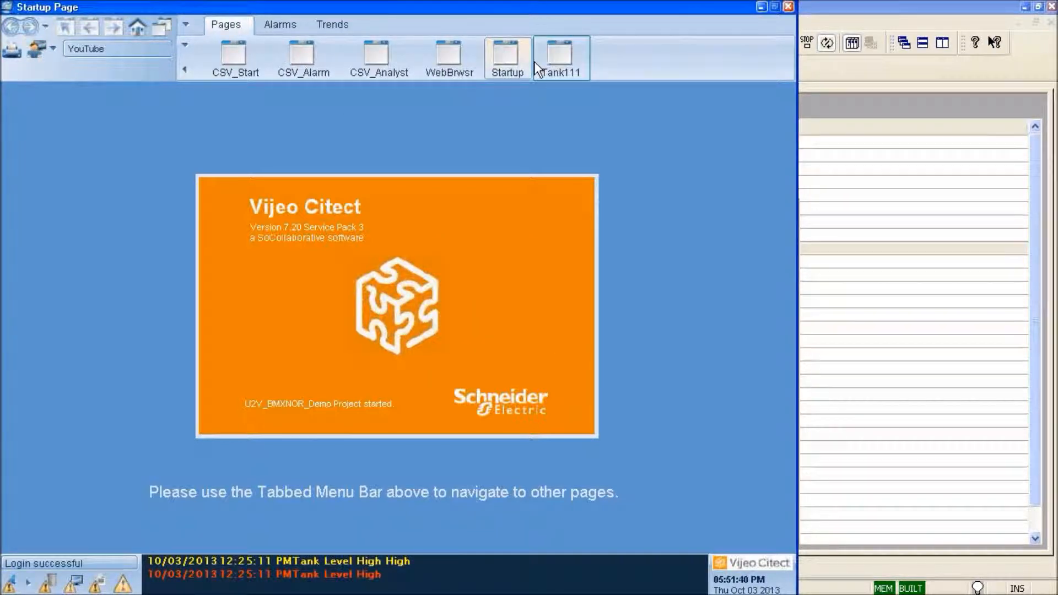
pyautogui.click(558, 57)
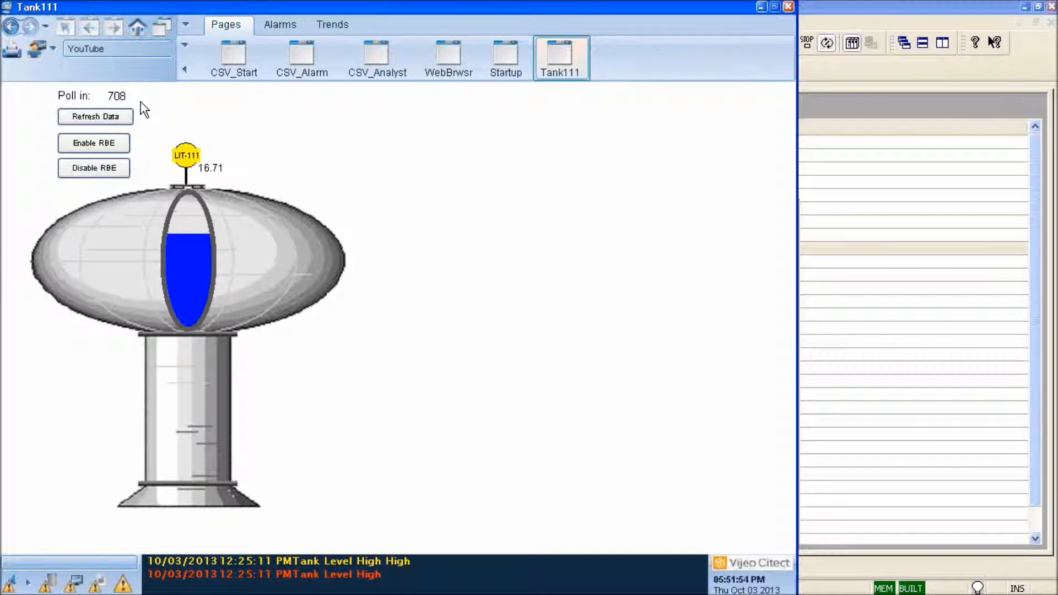
# Open the LIT-111 popup and set its High-High setpoint to 22 and High setpoint to 20
pyautogui.click(186, 154)
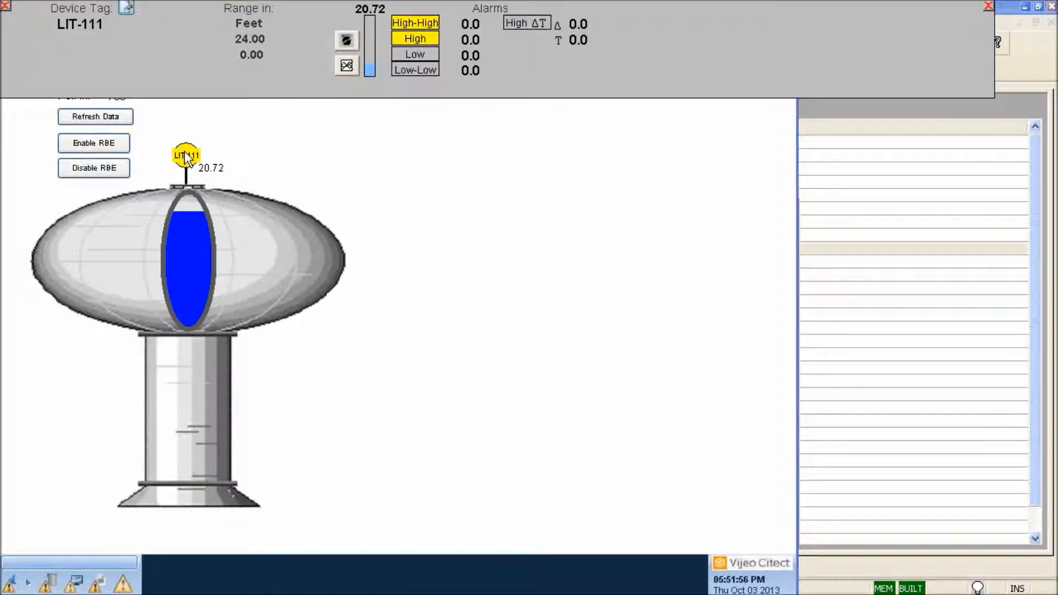
pyautogui.click(471, 25)
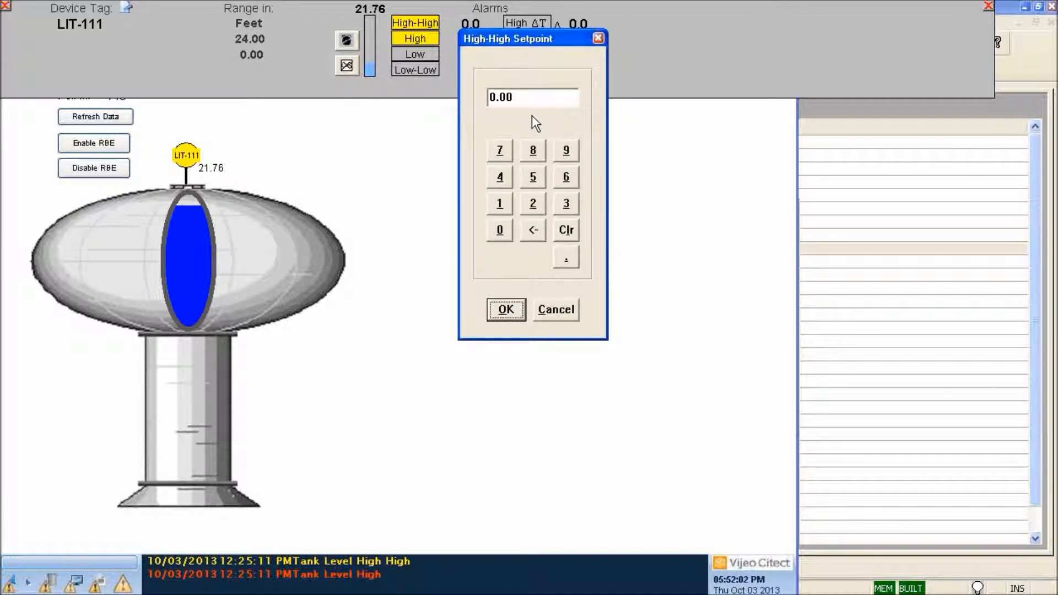
pyautogui.write('22')
pyautogui.click(506, 308)
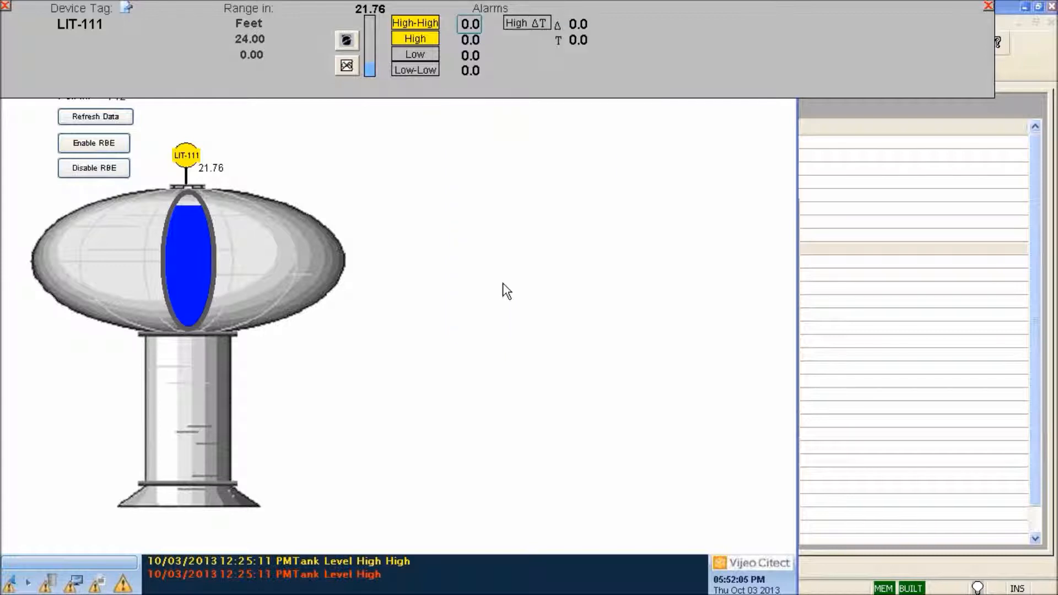
pyautogui.click(466, 41)
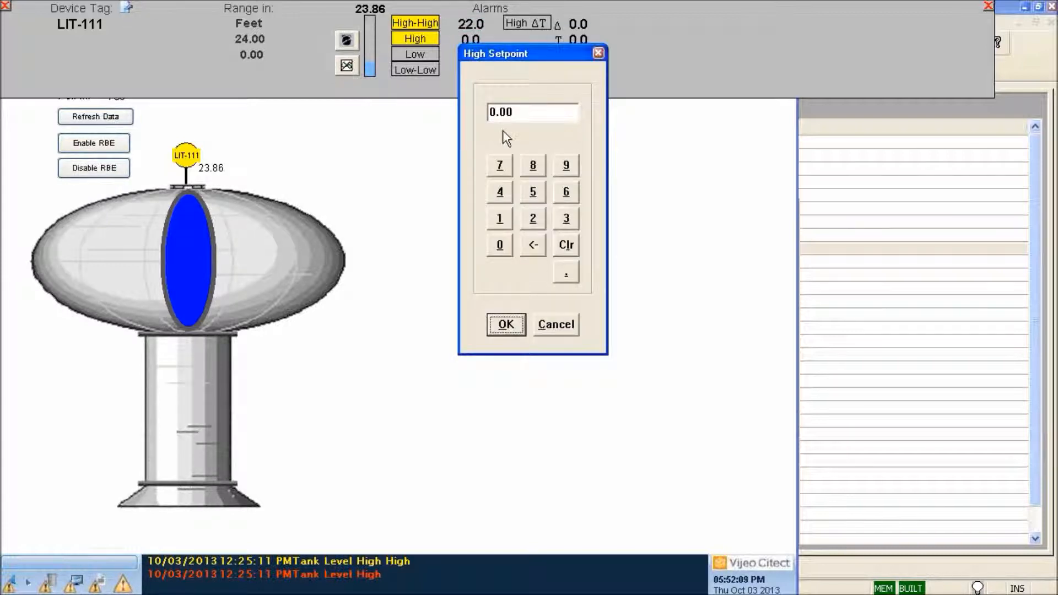
pyautogui.write('20')
pyautogui.press('Return')
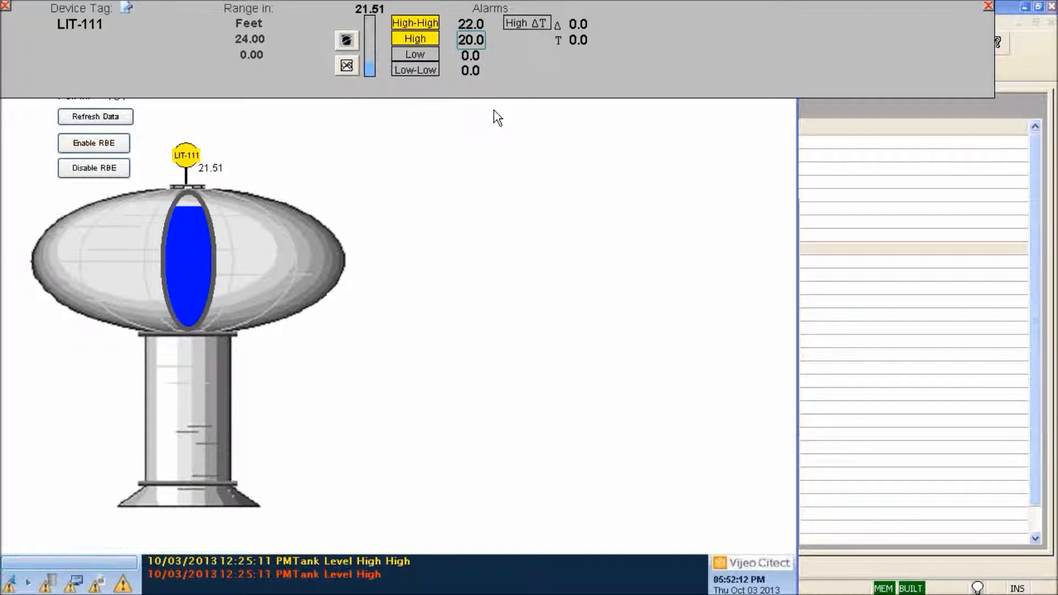
# Set the LIT-111 Low setpoint to 8 and the Low-Low setpoint to 4
pyautogui.click(469, 57)
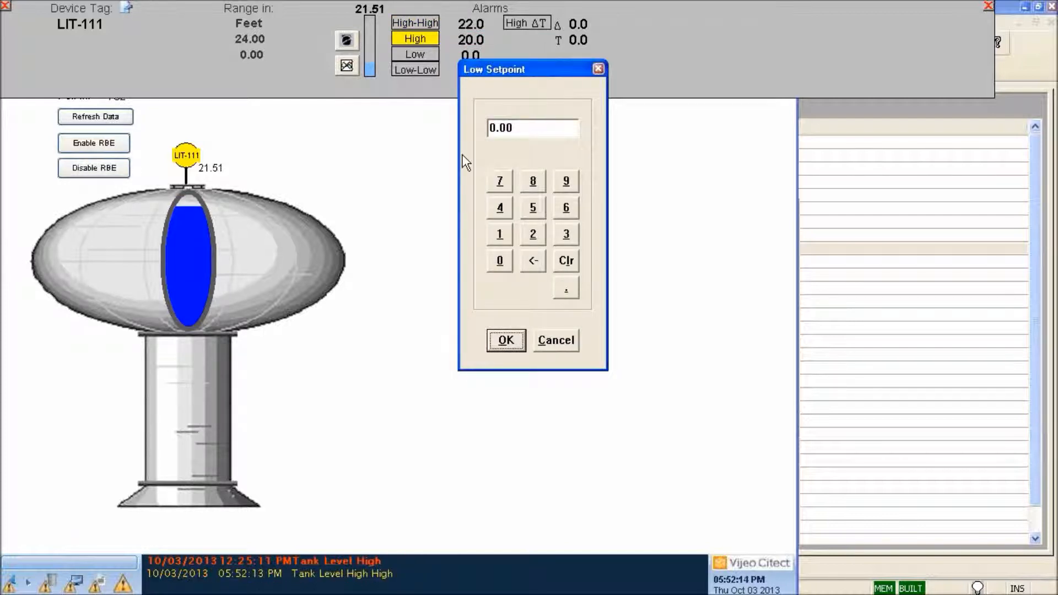
pyautogui.press('Return')
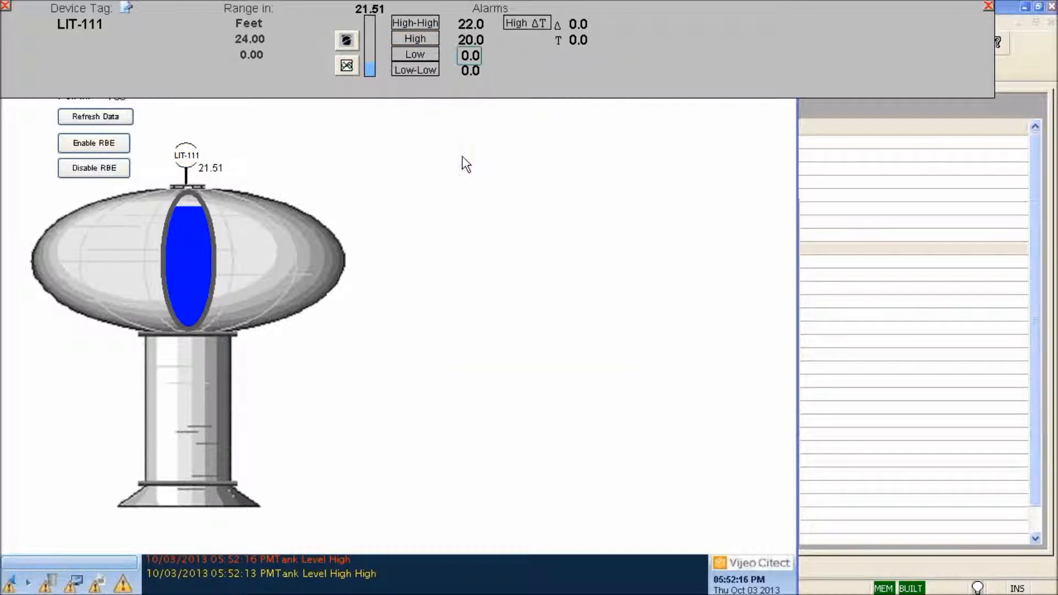
pyautogui.click(469, 74)
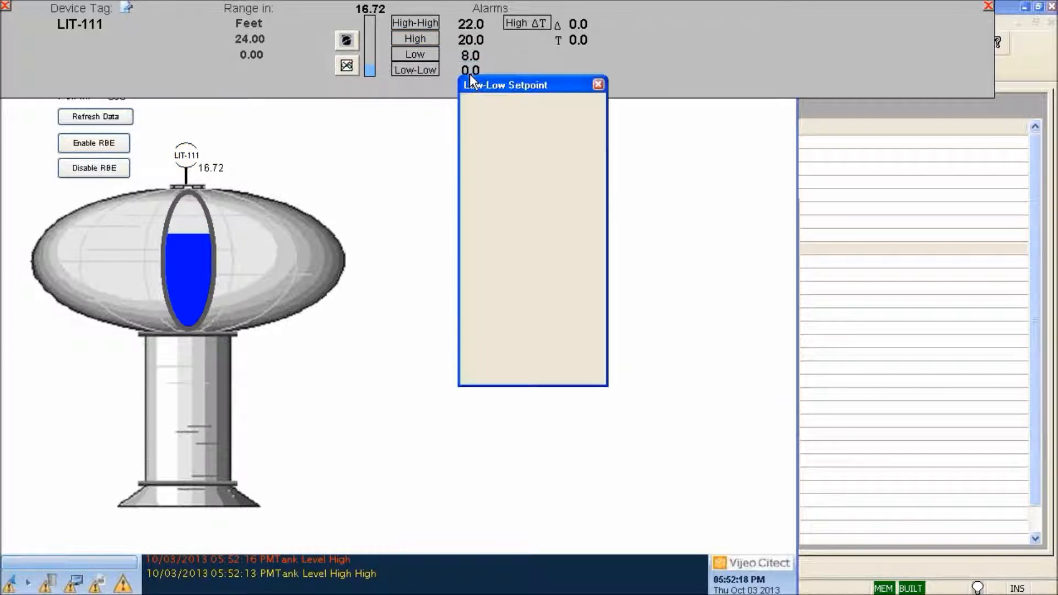
pyautogui.write('4')
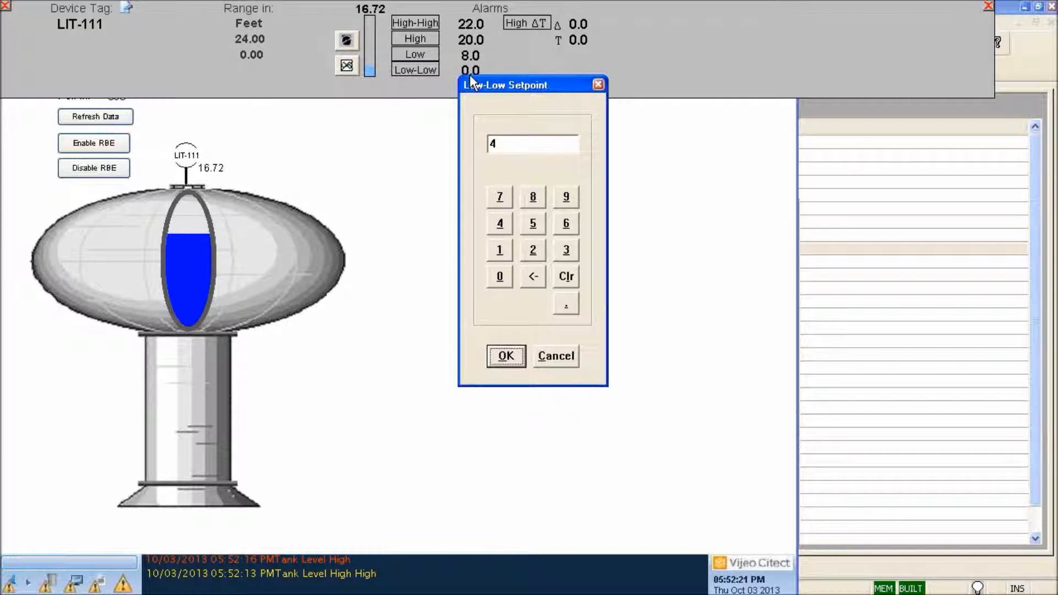
pyautogui.press('Return')
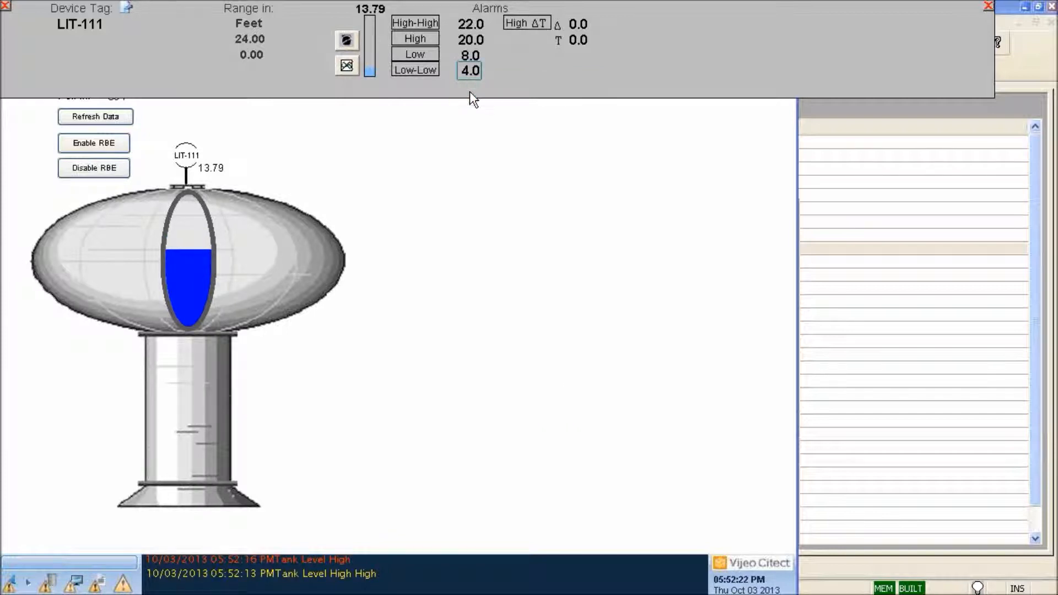
# Check the alarm setpoints on the LIT_111_DFB block in Unity Pro's LIT_111_FBD section, and return to the runtime page
pyautogui.click(874, 243)
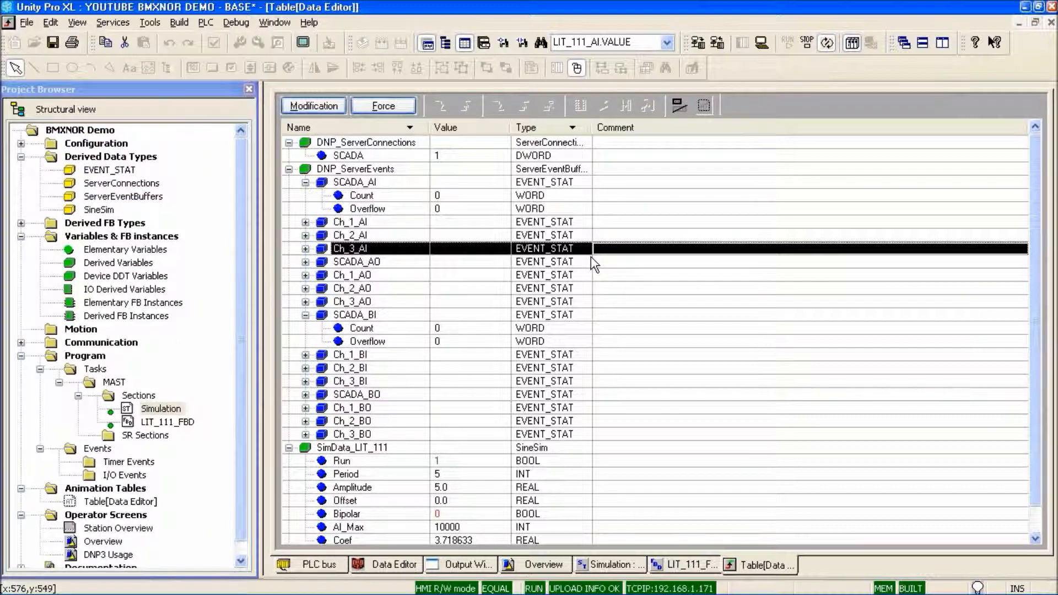
pyautogui.click(653, 563)
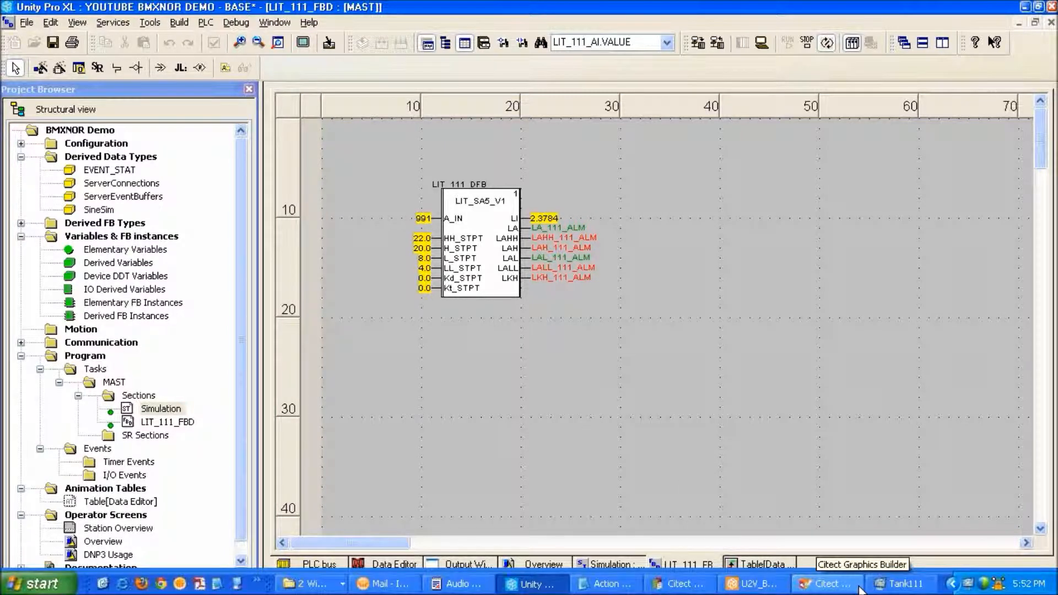
pyautogui.click(843, 585)
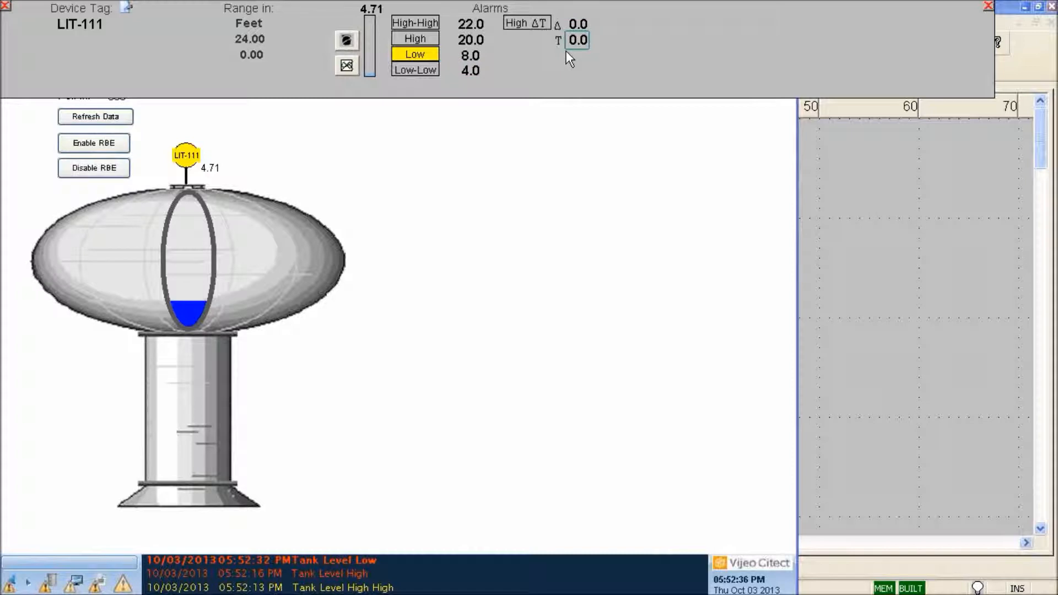
# Set the LIT-111 High ΔT alarm's delta setpoint to 1 and its time setpoint to 1
pyautogui.click(576, 24)
pyautogui.write('3')
pyautogui.press('Return')
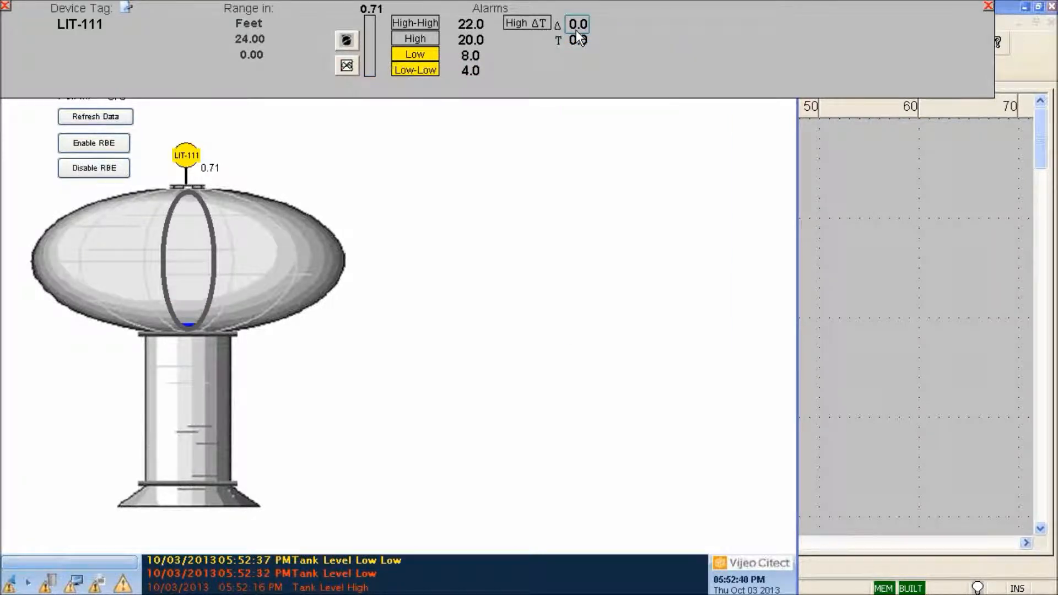
pyautogui.click(577, 38)
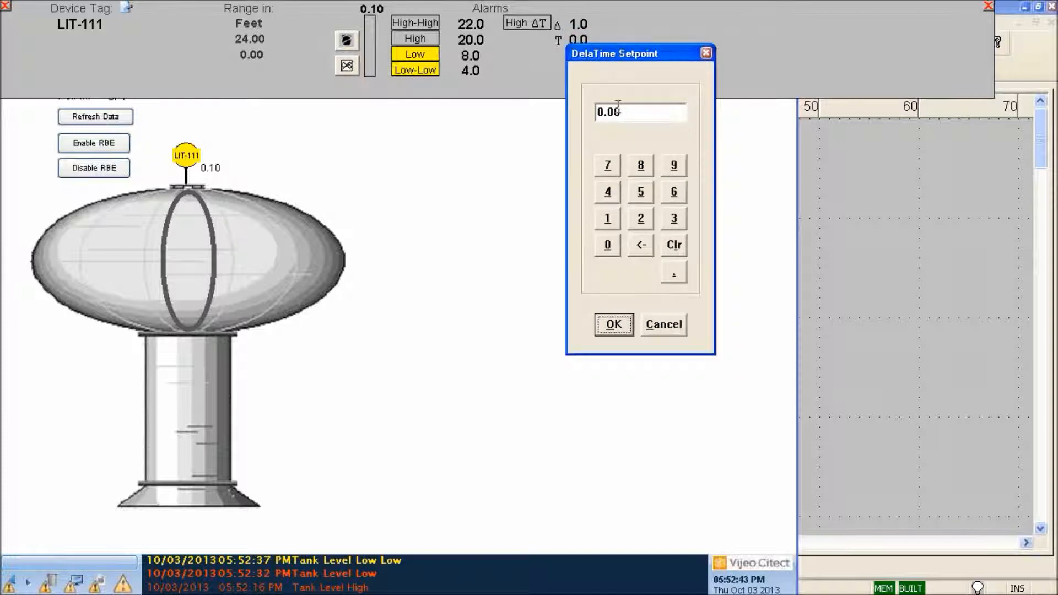
pyautogui.click(607, 222)
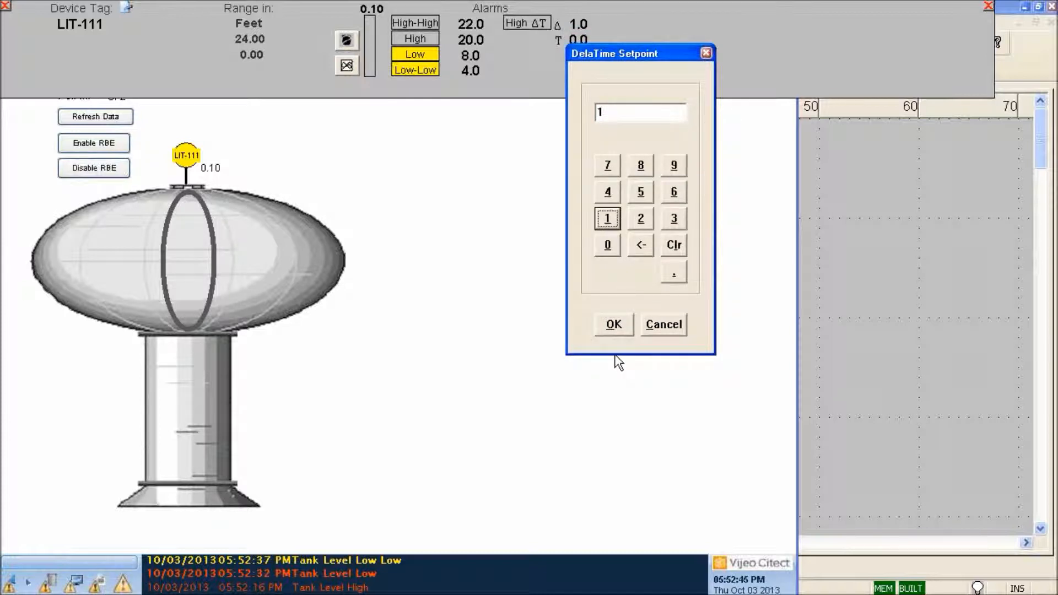
pyautogui.click(612, 325)
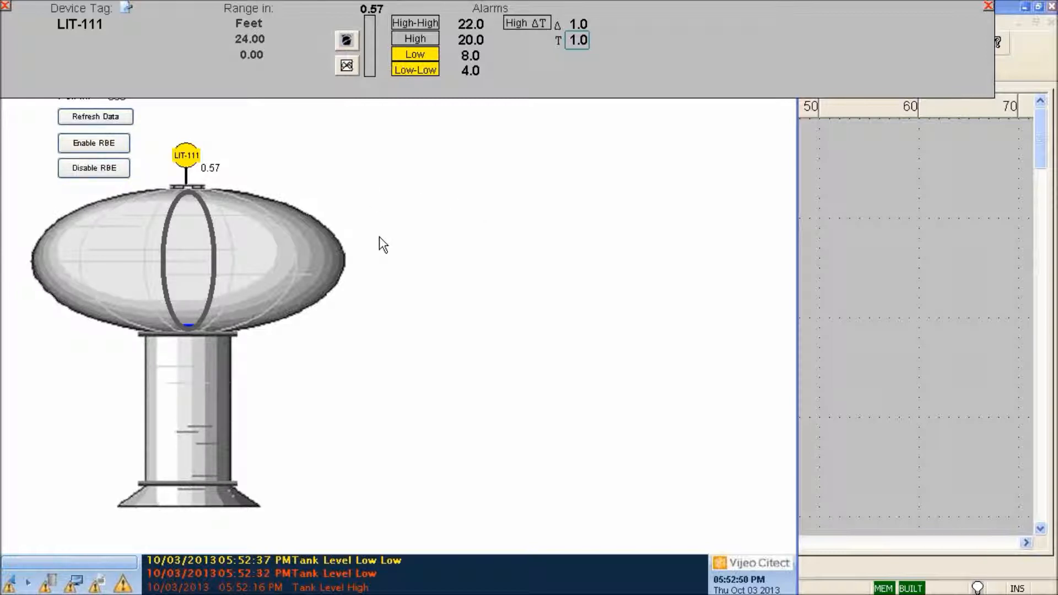
# Switch to Unity Pro's data animation table, enable modification, and set the SimData_LIT_111 Amplitude to 3.0
pyautogui.click(838, 300)
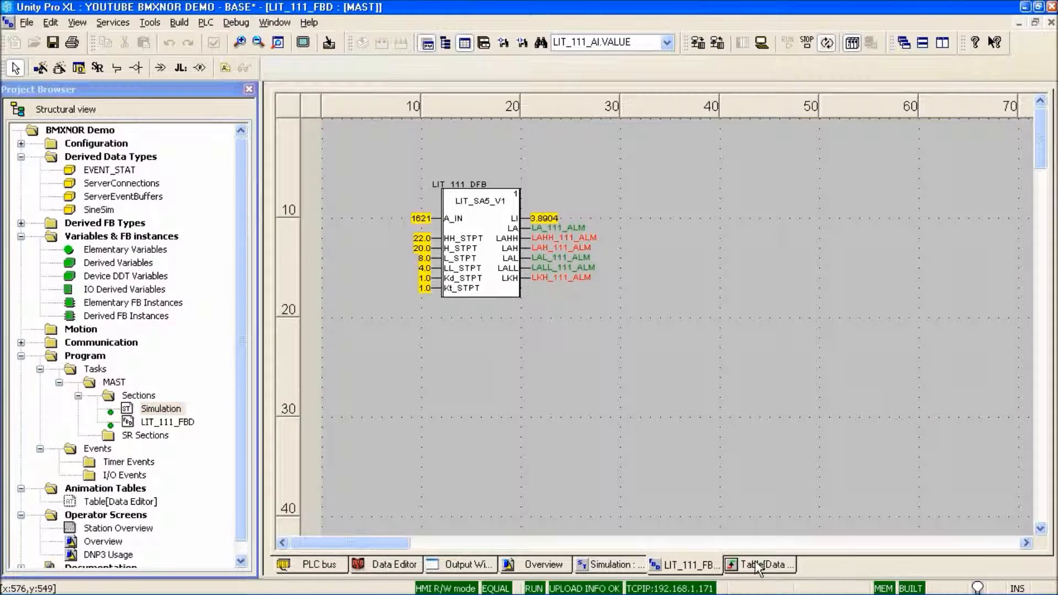
pyautogui.click(759, 565)
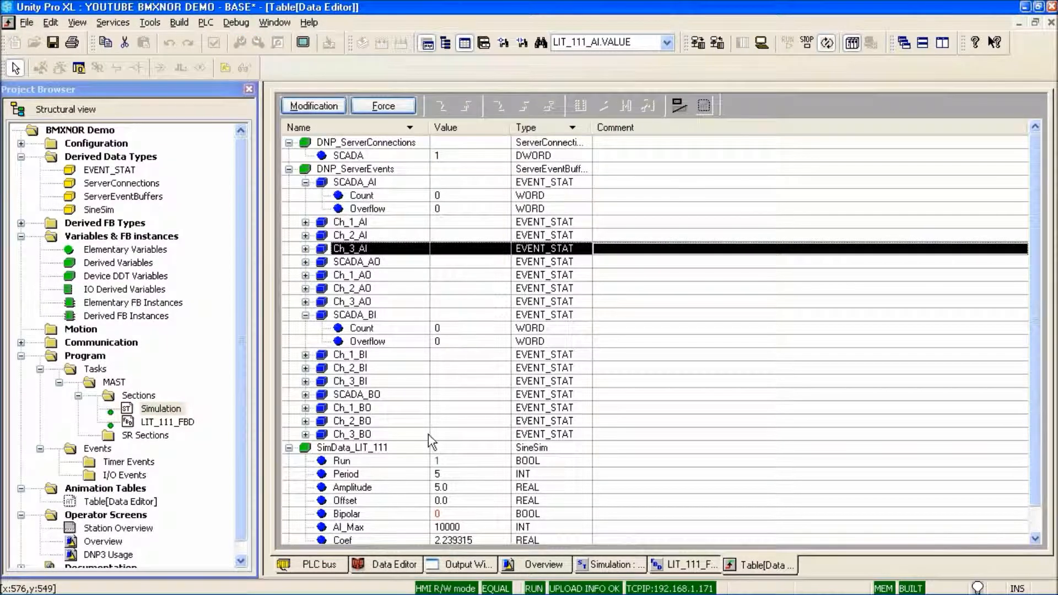
pyautogui.click(459, 489)
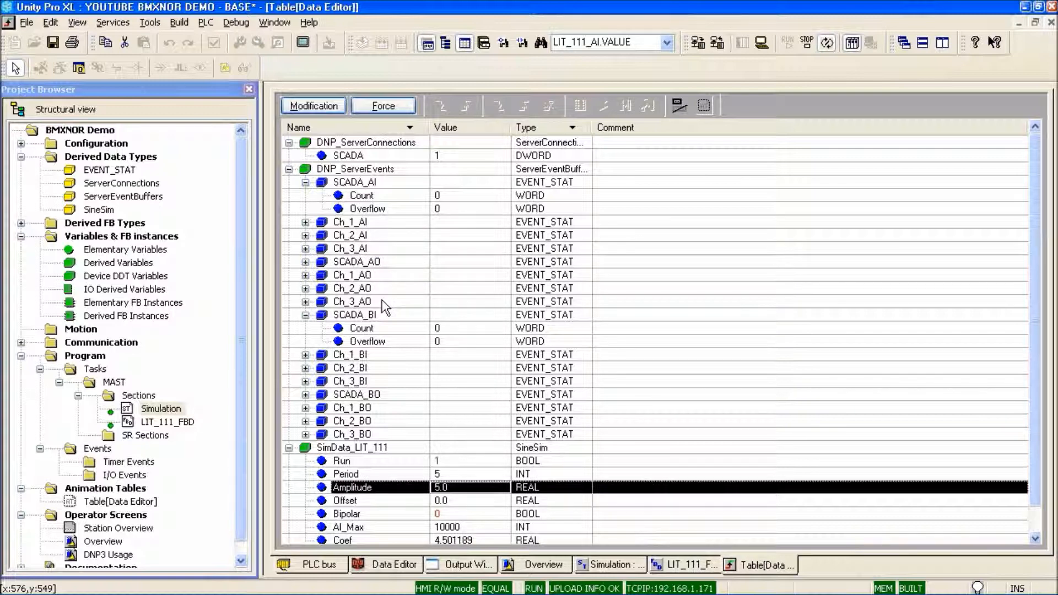
pyautogui.click(315, 104)
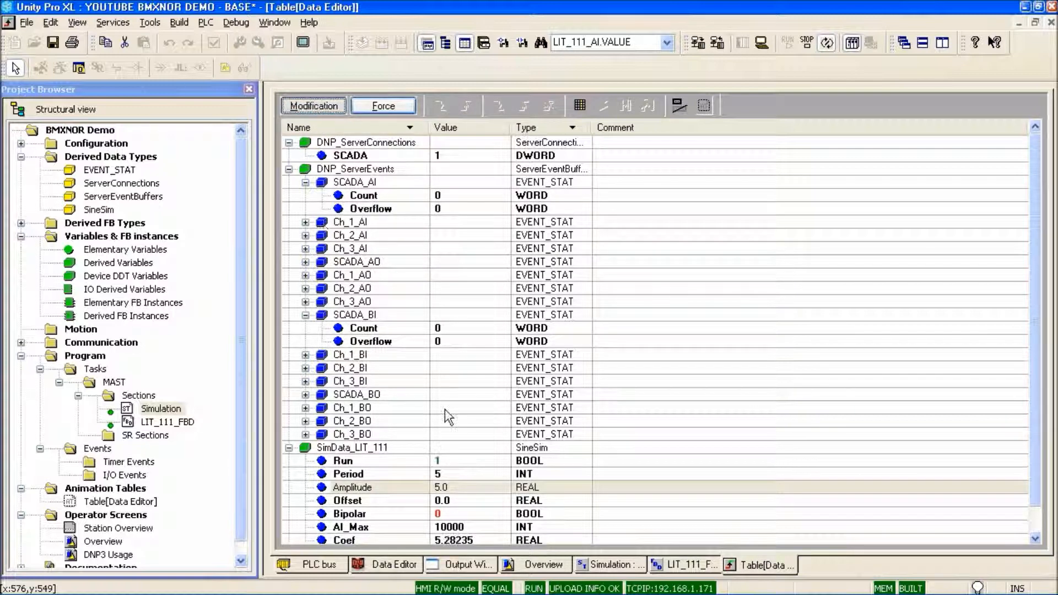
pyautogui.doubleClick(466, 488)
pyautogui.write('3')
pyautogui.press('Return')
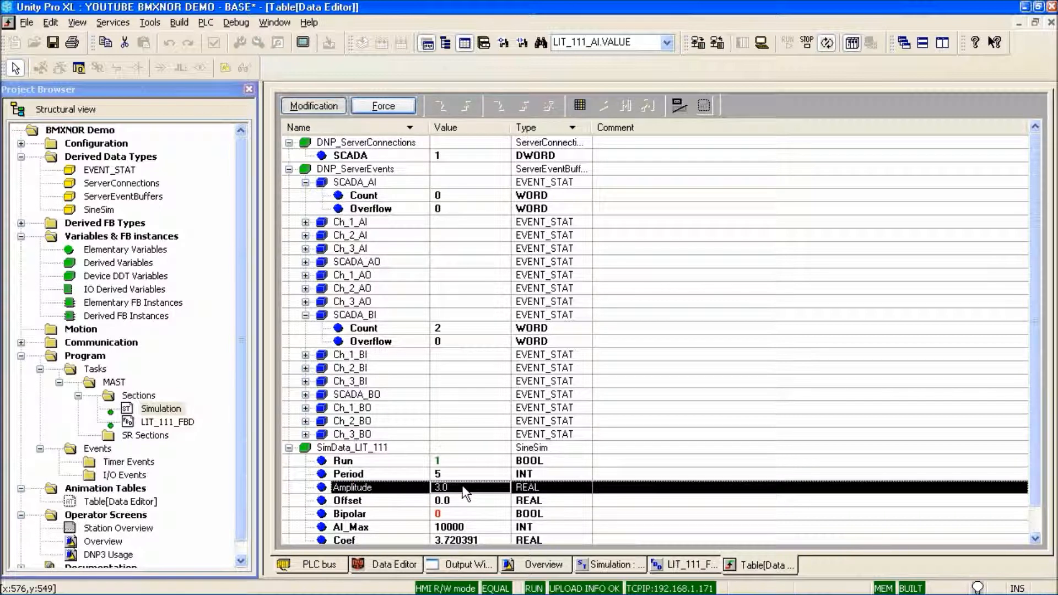
# Set the SimData_LIT_111 Offset to 2.0 and its Period to 3
pyautogui.click(463, 500)
pyautogui.doubleClick(462, 500)
pyautogui.write('2')
pyautogui.press('Return')
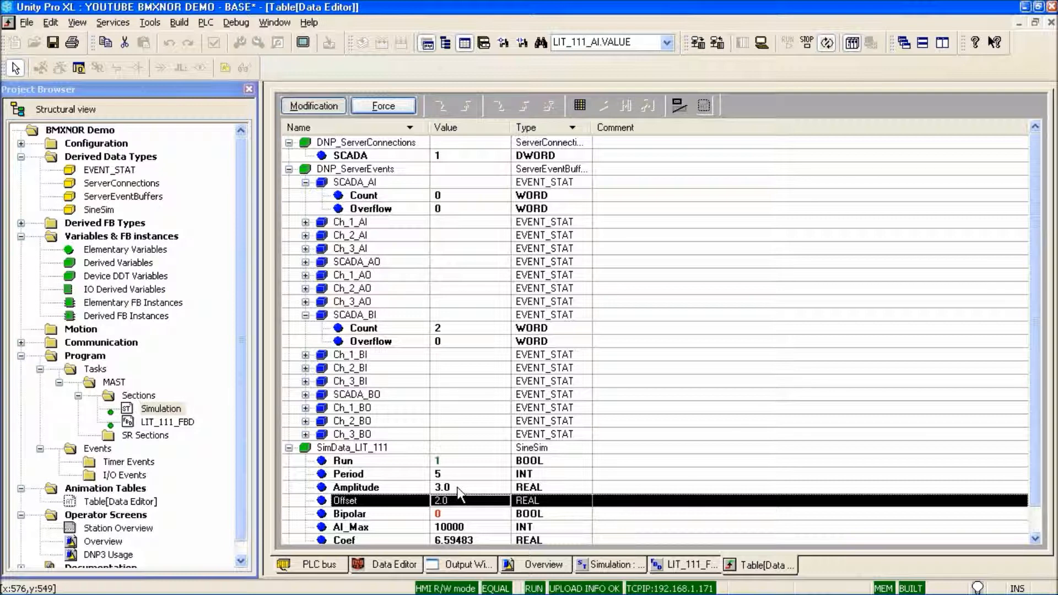
pyautogui.click(456, 477)
pyautogui.doubleClick(456, 477)
pyautogui.write('3')
pyautogui.press('Return')
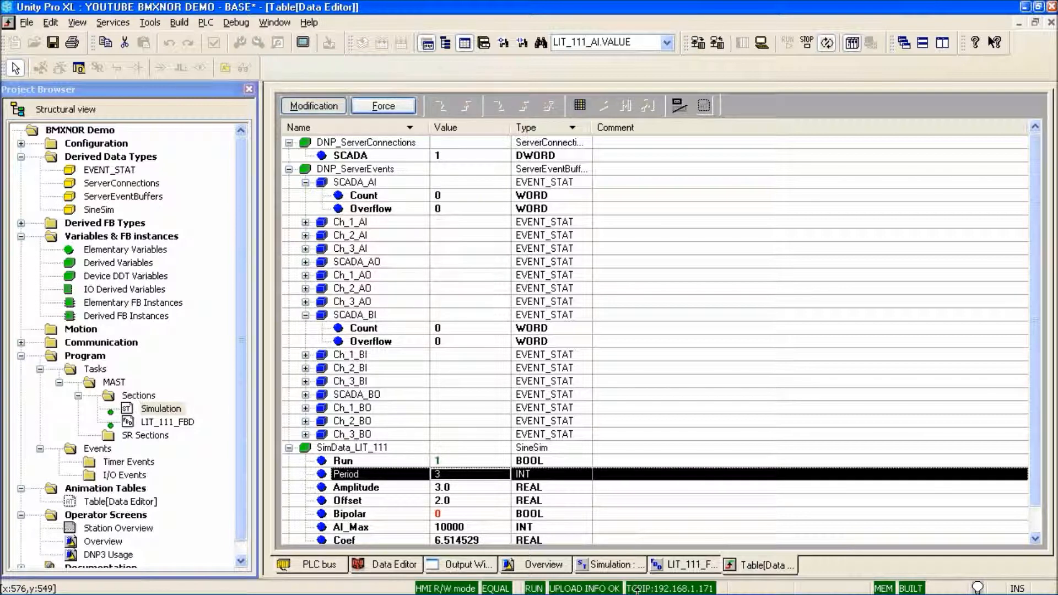
# Return to the Vijeo Citect runtime, close the LIT-111 popup, and open the Popup Process Analyst
pyautogui.click(874, 587)
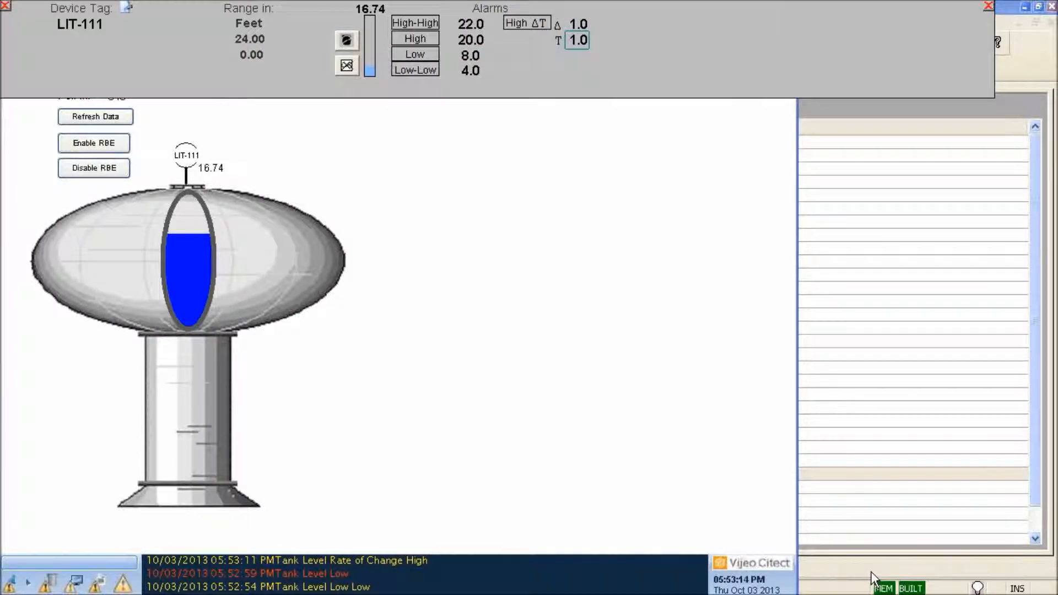
pyautogui.click(986, 6)
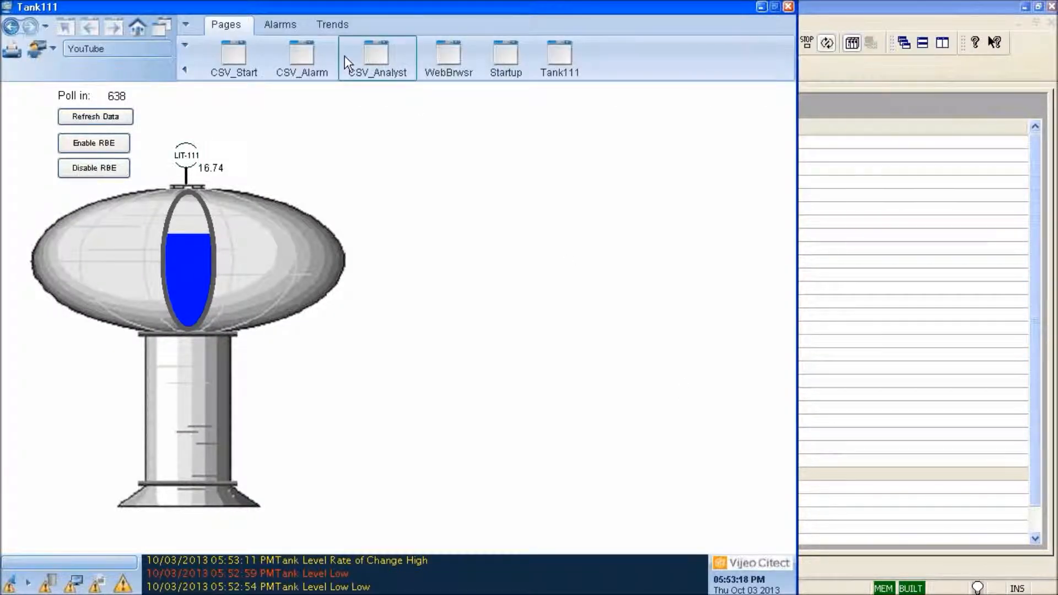
pyautogui.click(332, 27)
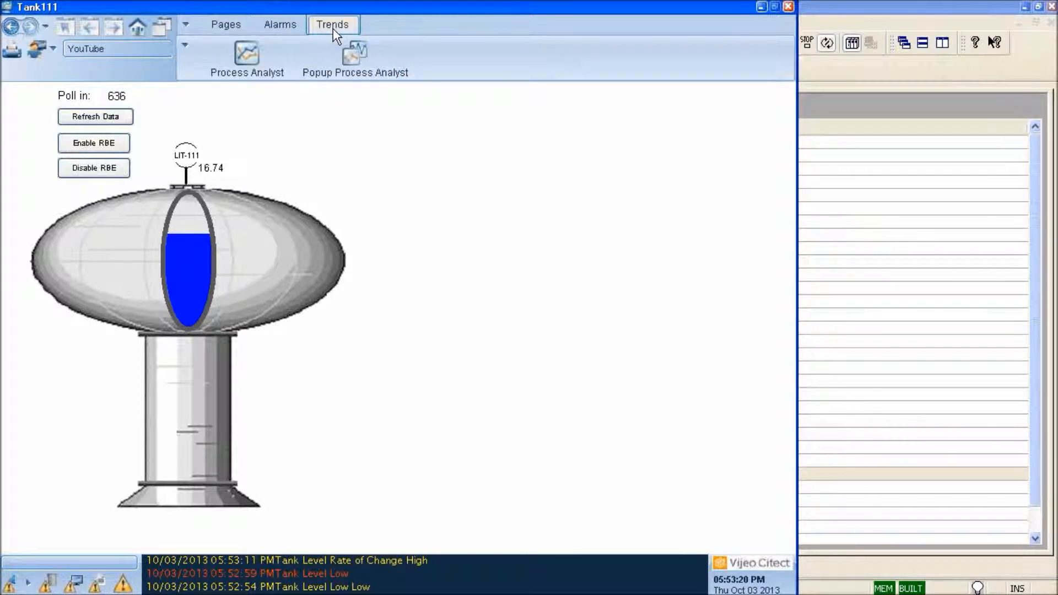
pyautogui.click(380, 69)
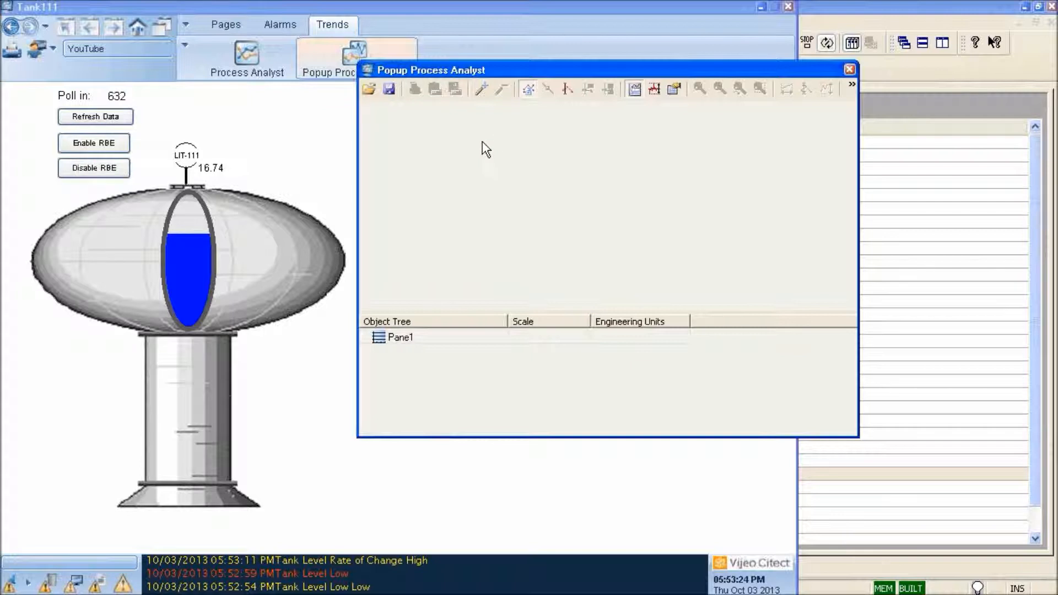
# Search localhost for trend tags and add RTU_171_LI_111_Val_Float to Pane1 as an analog Tank Level pen
pyautogui.click(481, 89)
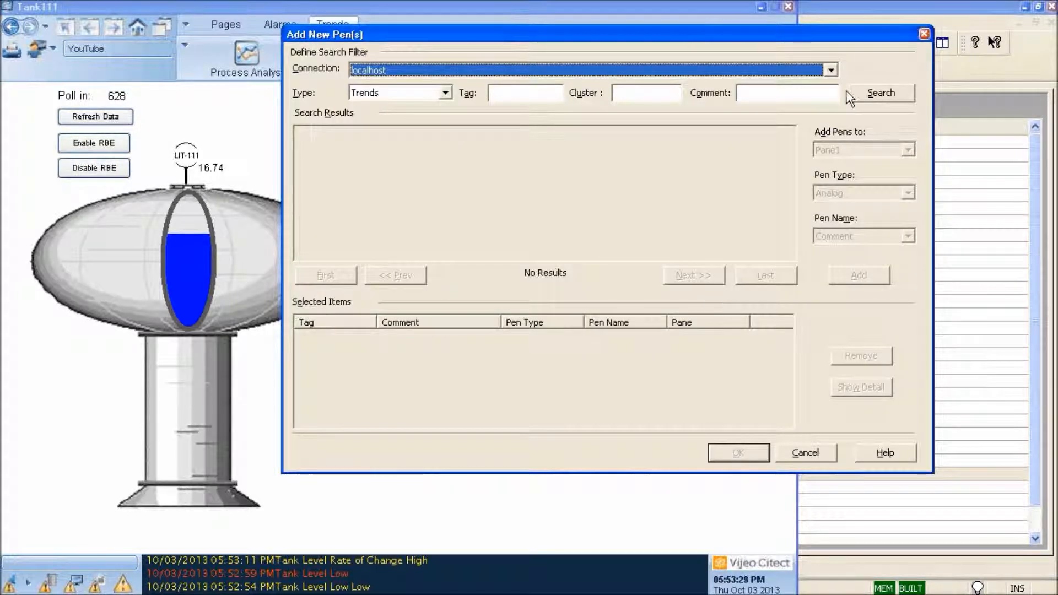
pyautogui.click(869, 99)
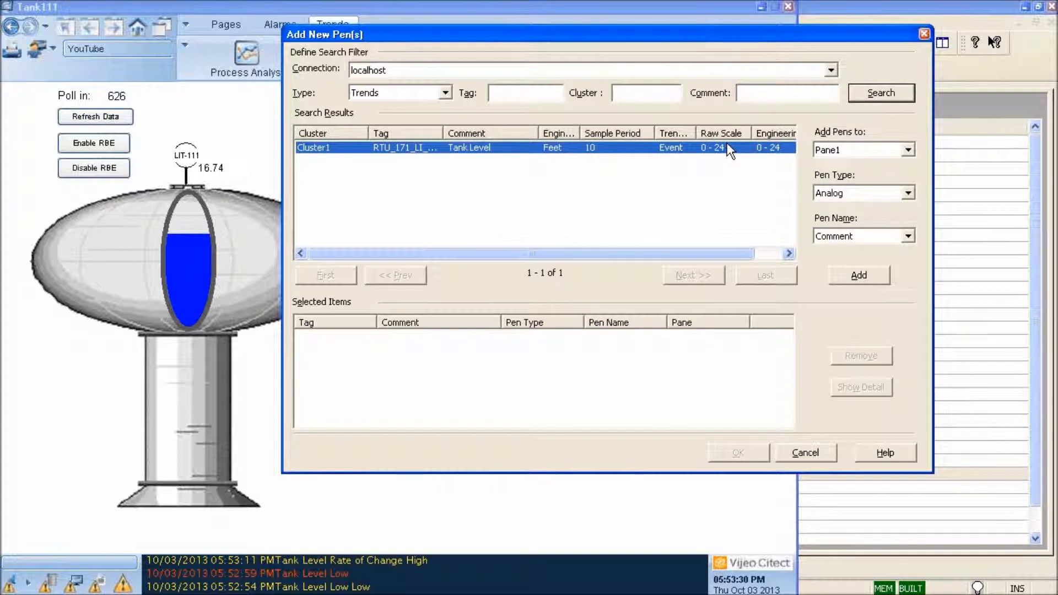
pyautogui.moveTo(443, 132); pyautogui.dragTo(488, 132)
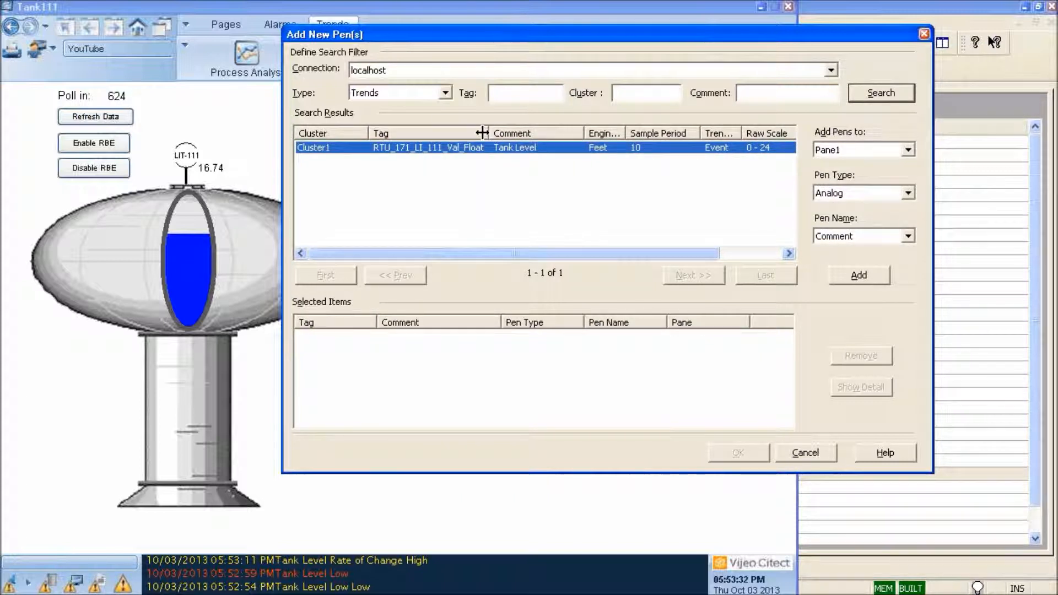
pyautogui.click(856, 275)
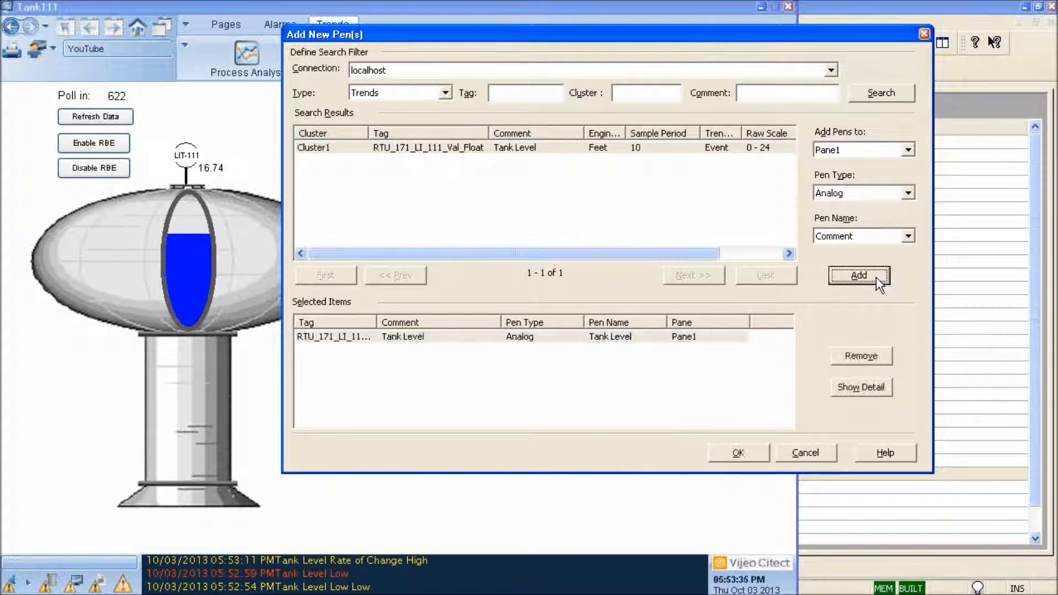
pyautogui.click(737, 451)
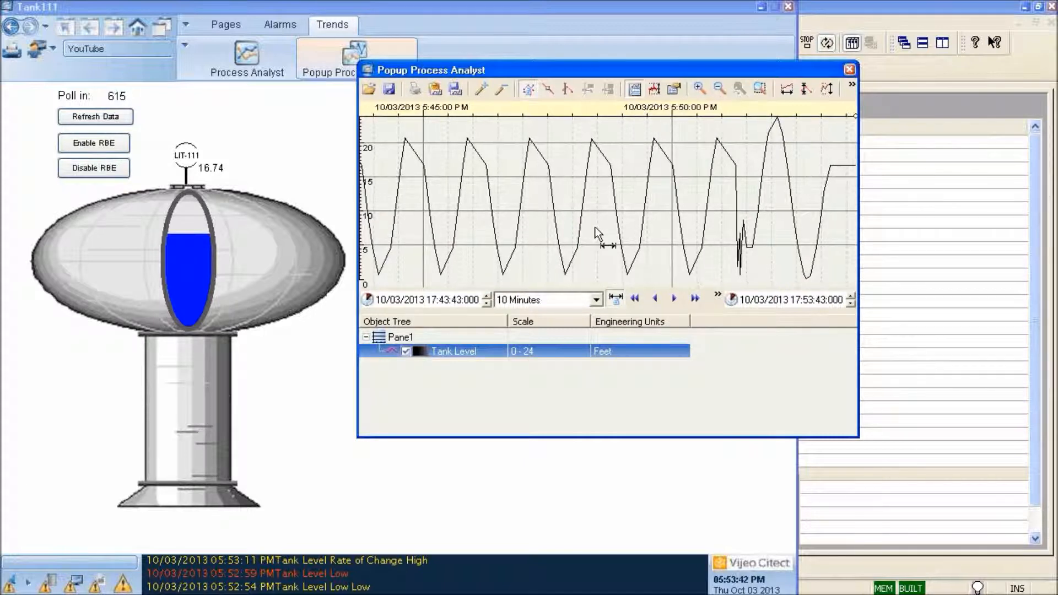
# Review the Tank Level history over a 4-hour span, move back in time, and set the span to 10 minutes
pyautogui.click(595, 300)
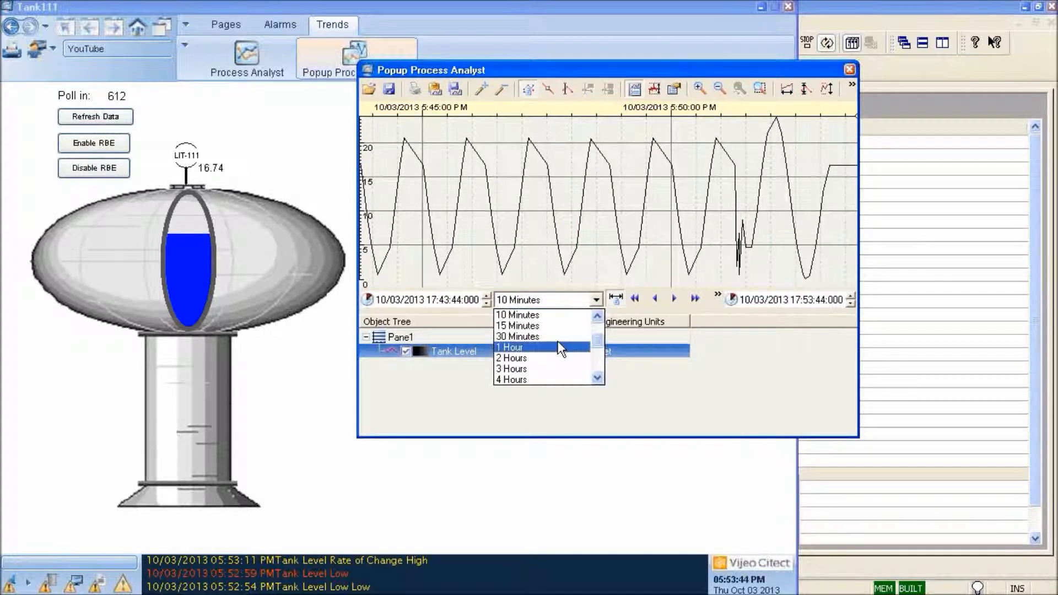
pyautogui.click(550, 385)
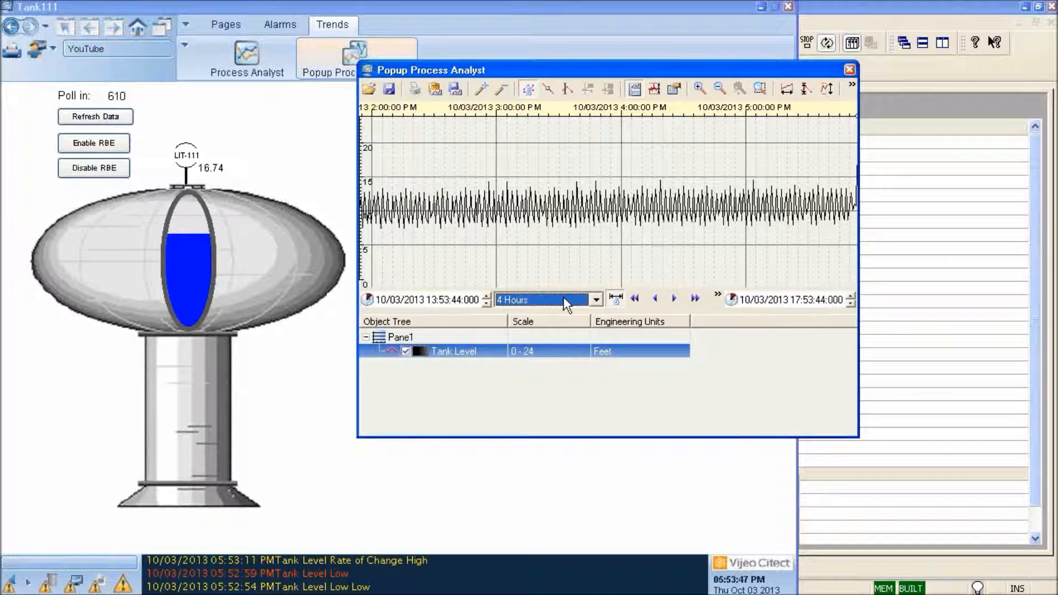
pyautogui.moveTo(528, 256); pyautogui.dragTo(467, 249)
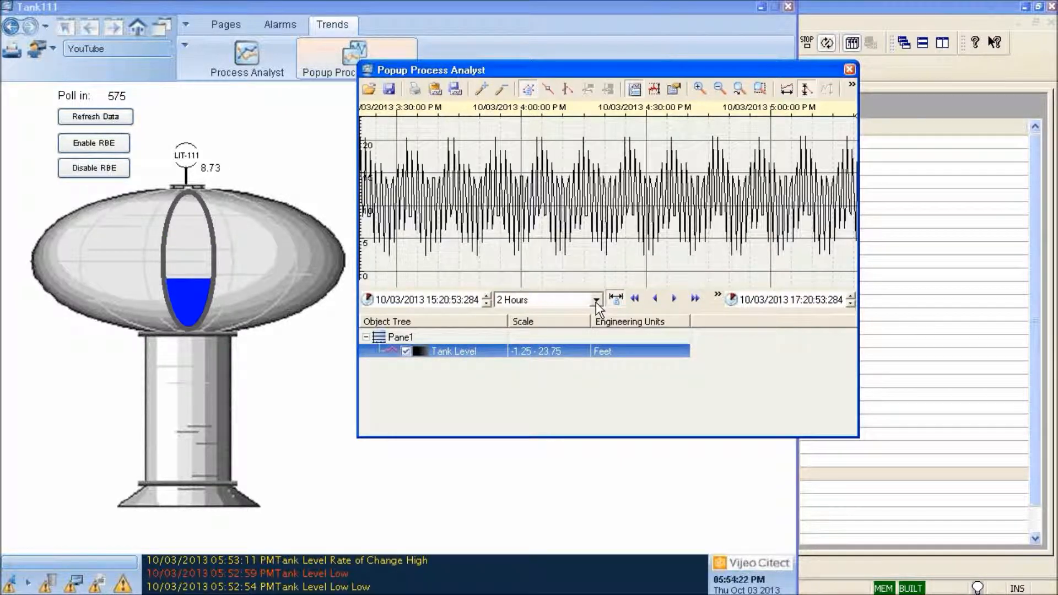
pyautogui.click(596, 301)
pyautogui.click(597, 329)
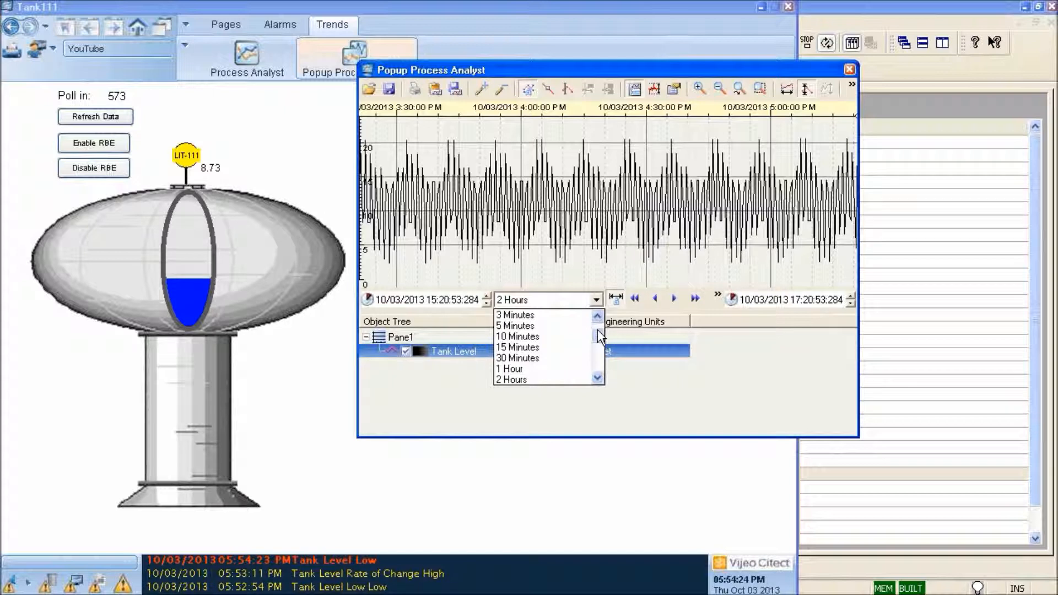
pyautogui.click(528, 336)
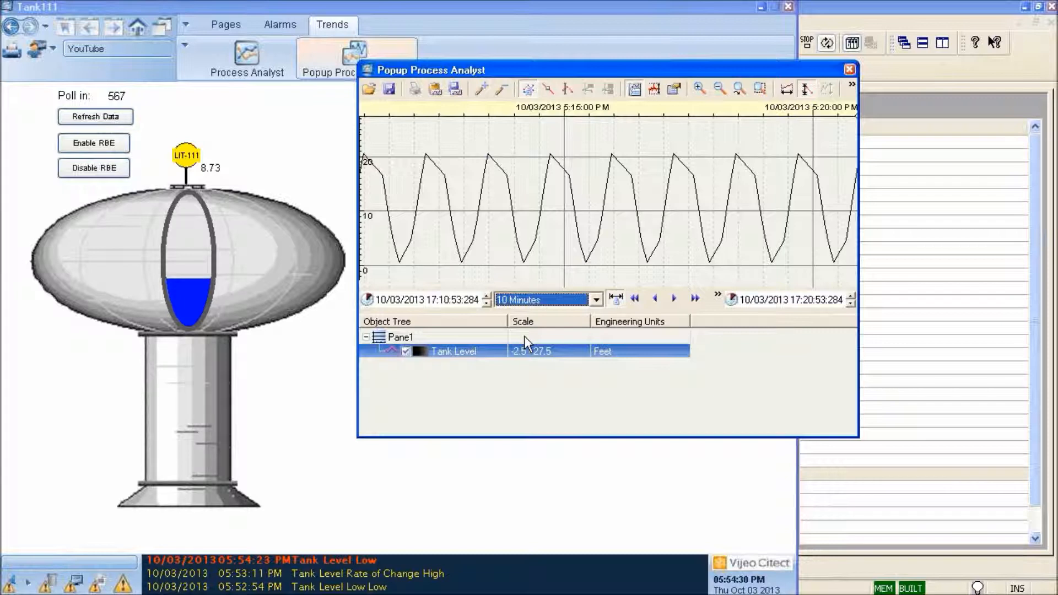
# Set the Tank Level pen's vertical scale limits to a minimum of 0 and a maximum of 24
pyautogui.click(808, 91)
pyautogui.click(827, 88)
pyautogui.doubleClick(628, 199)
pyautogui.write('0')
pyautogui.press('Tab')
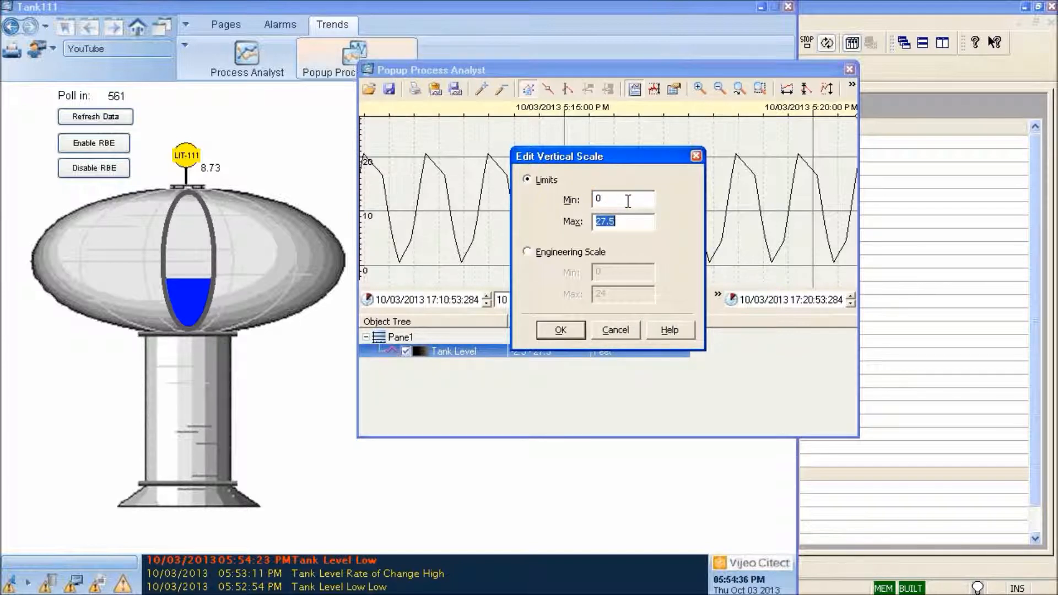
pyautogui.write('24')
pyautogui.press('Return')
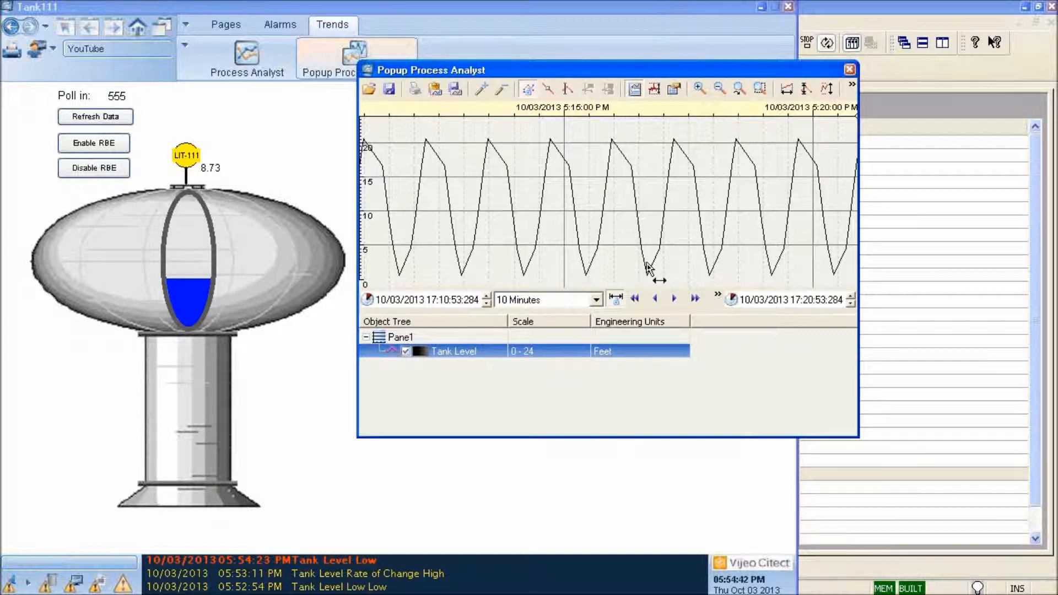
# Bring the Tank Level trend back to the current time, examine the latest samples, and close the Popup Process Analyst
pyautogui.rightClick(620, 213)
pyautogui.click(696, 220)
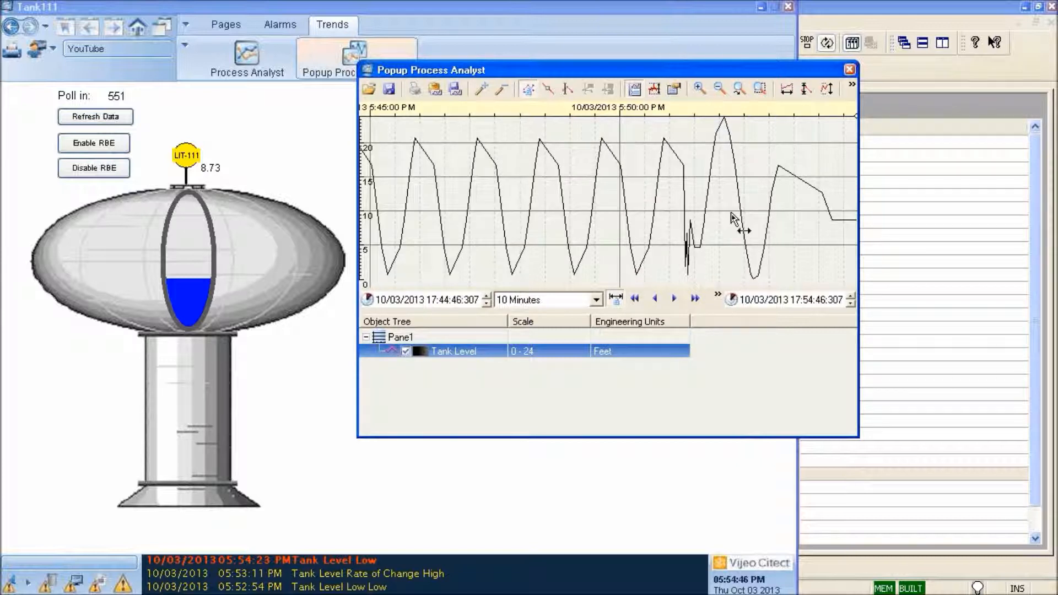
pyautogui.moveTo(750, 199); pyautogui.dragTo(654, 215)
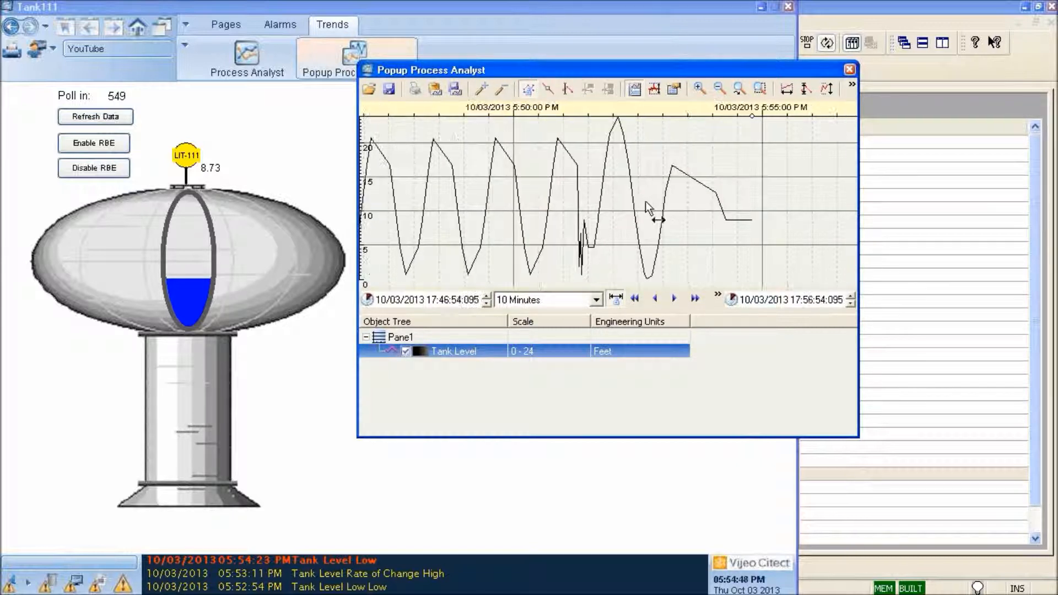
pyautogui.click(849, 70)
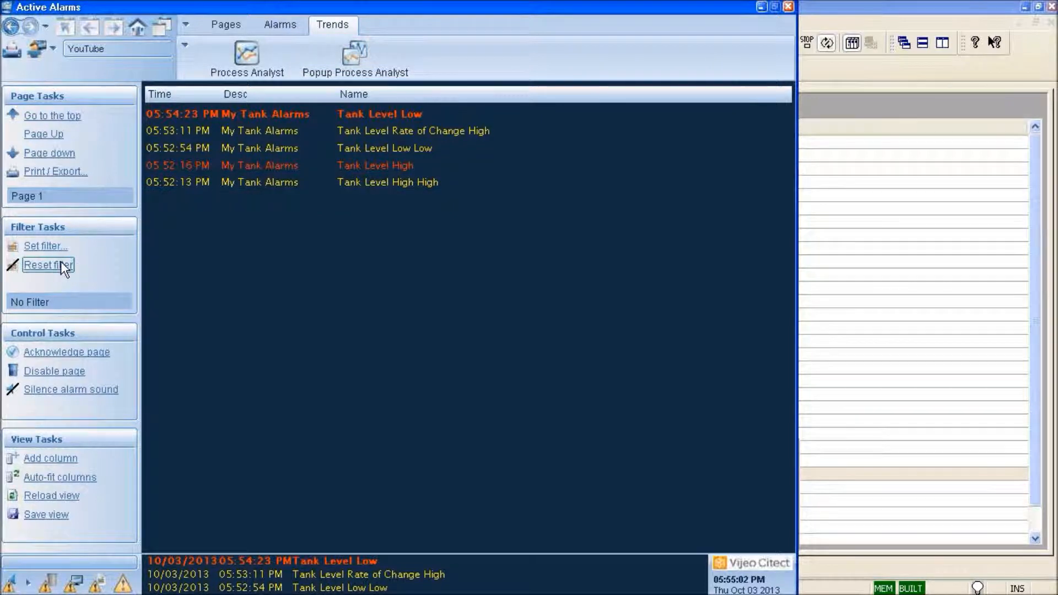
# Acknowledge the whole page of active tank alarms and return to the Tank111 page
pyautogui.click(53, 349)
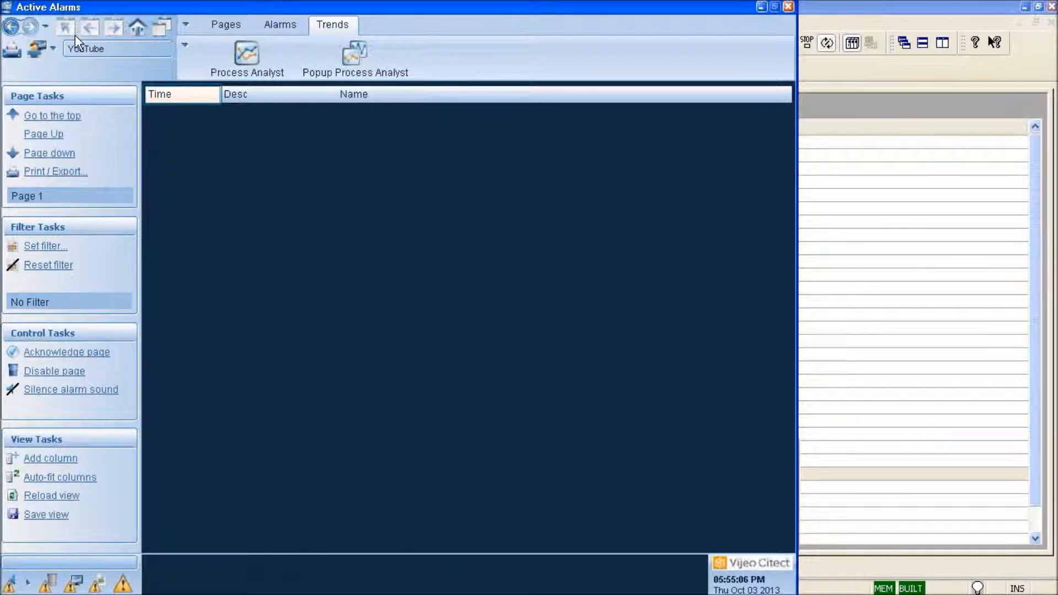
pyautogui.click(11, 26)
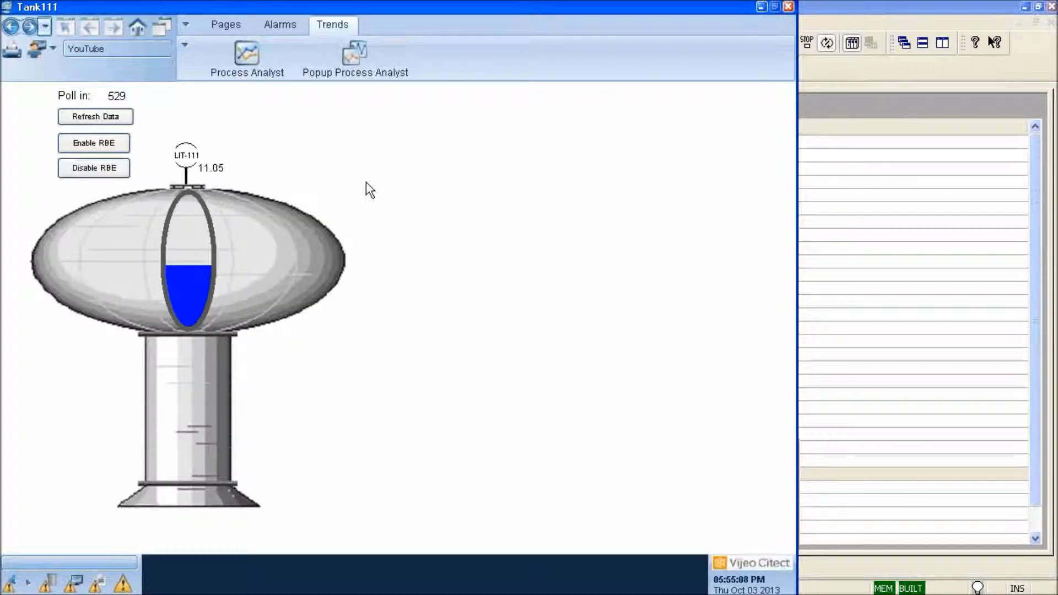